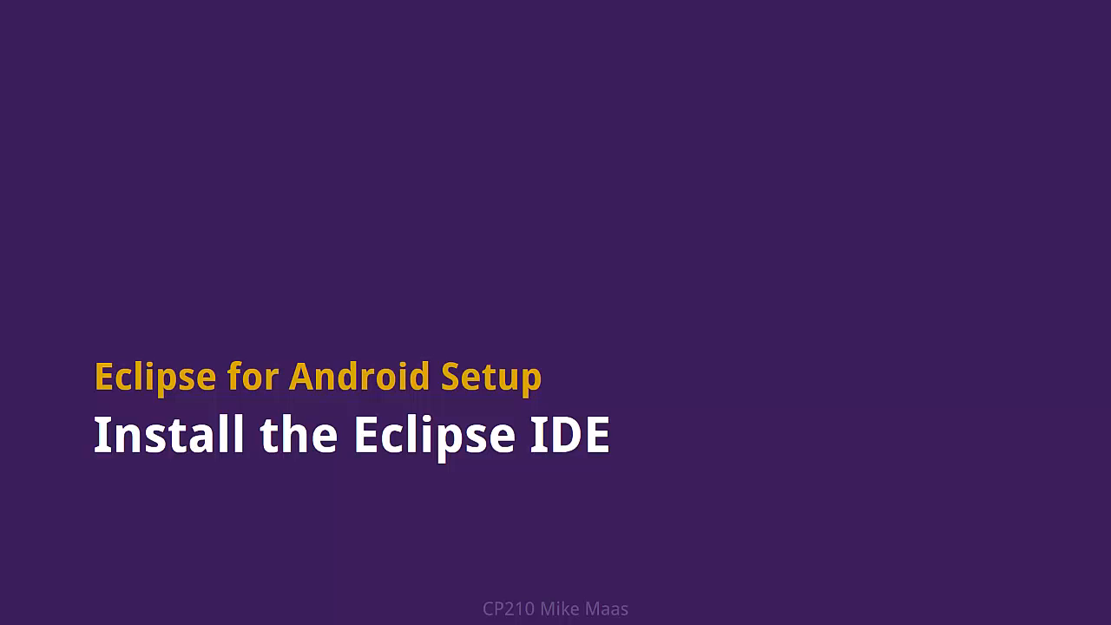
{"action": "key", "text": "Right"}
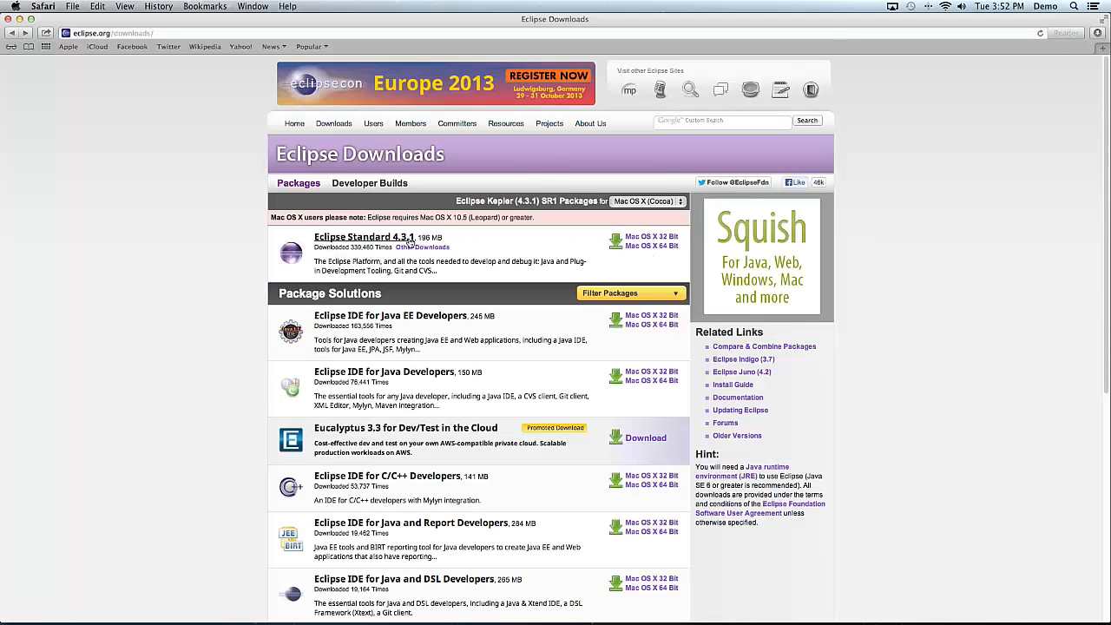
Download the Mac OS X 64 Bit package of Eclipse Standard 4.3.1 from the Indiana University mirror
{"action": "left_click", "coordinate": [651, 247]}
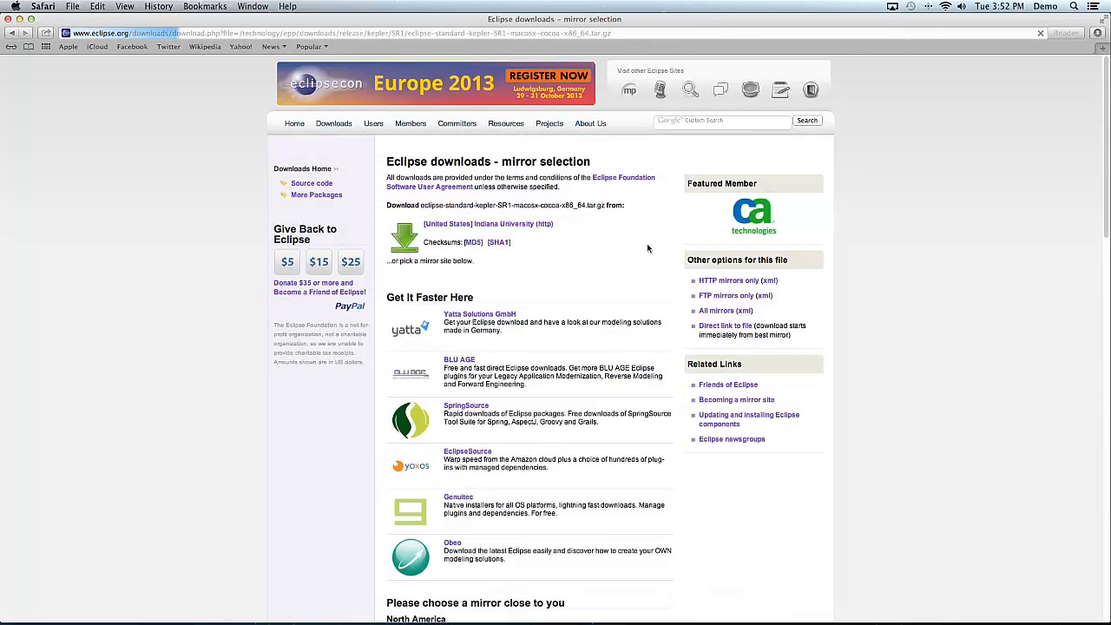
{"action": "left_click", "coordinate": [530, 224]}
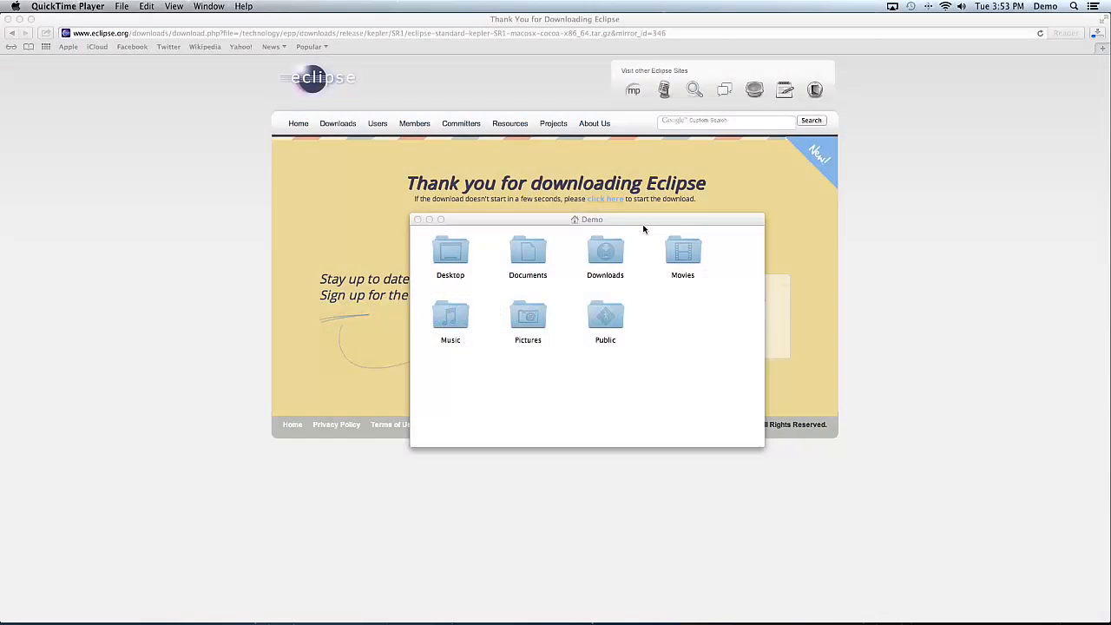
Create a new folder named SDK in the home folder, placed in line beside the Public folder
{"action": "left_click", "coordinate": [645, 226]}
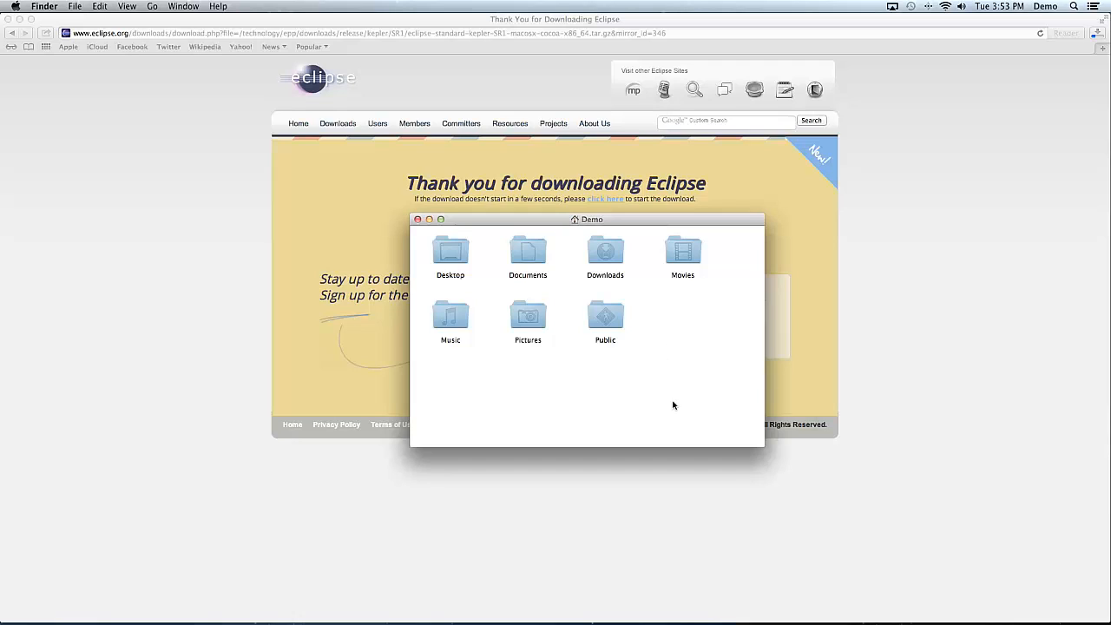
{"action": "right_click", "coordinate": [666, 317]}
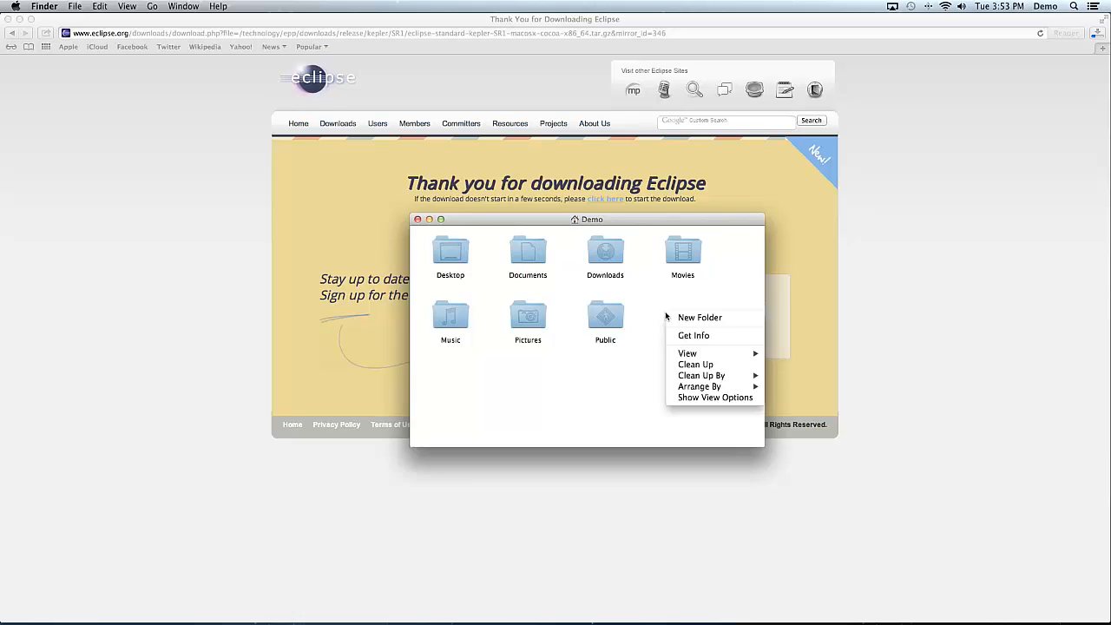
{"action": "left_click", "coordinate": [674, 318]}
{"action": "type", "text": "SDK"}
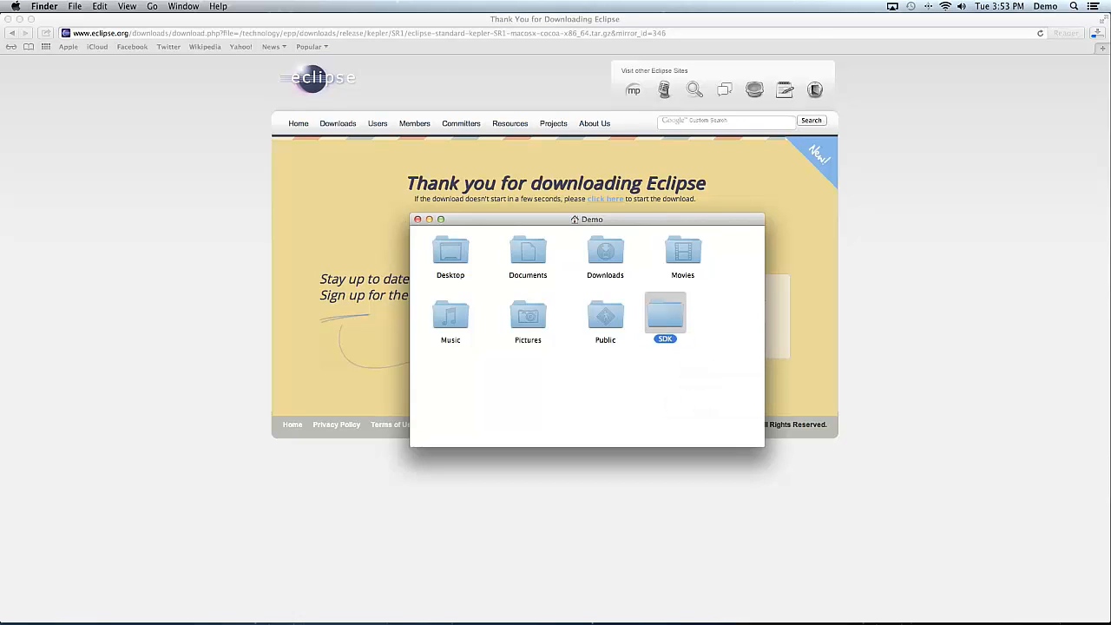
{"action": "key", "text": "Return"}
{"action": "left_click_drag", "start_coordinate": [674, 319], "coordinate": [690, 323]}
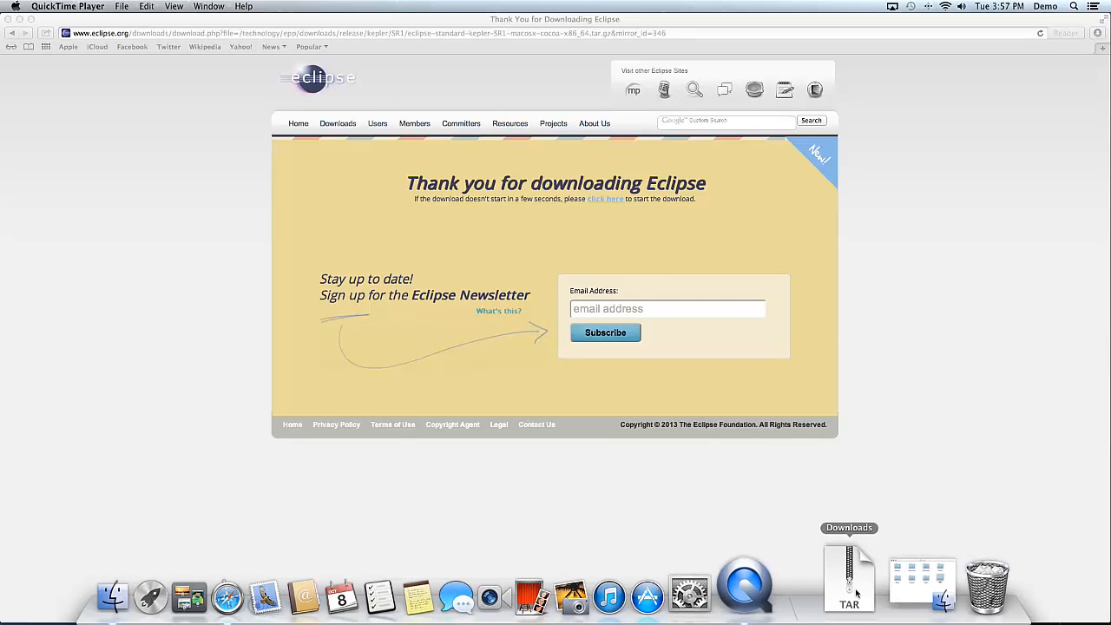
Open the Downloads folder in Finder and expand the extracted eclipse folder
{"action": "left_click", "coordinate": [853, 560]}
{"action": "left_click", "coordinate": [855, 529]}
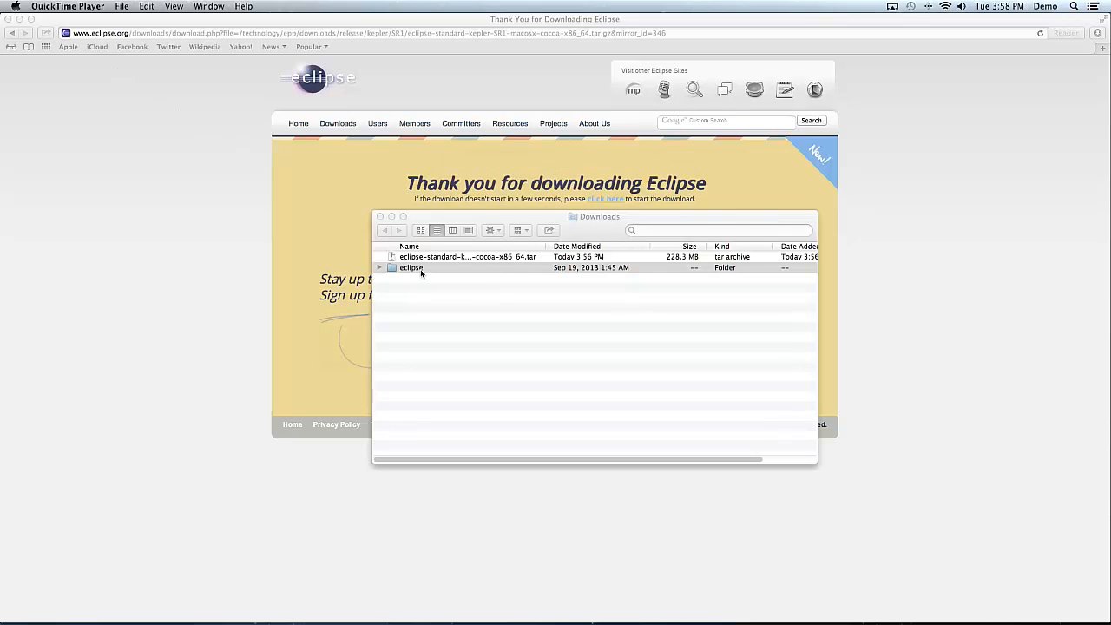
{"action": "left_click", "coordinate": [386, 267]}
{"action": "left_click", "coordinate": [379, 268]}
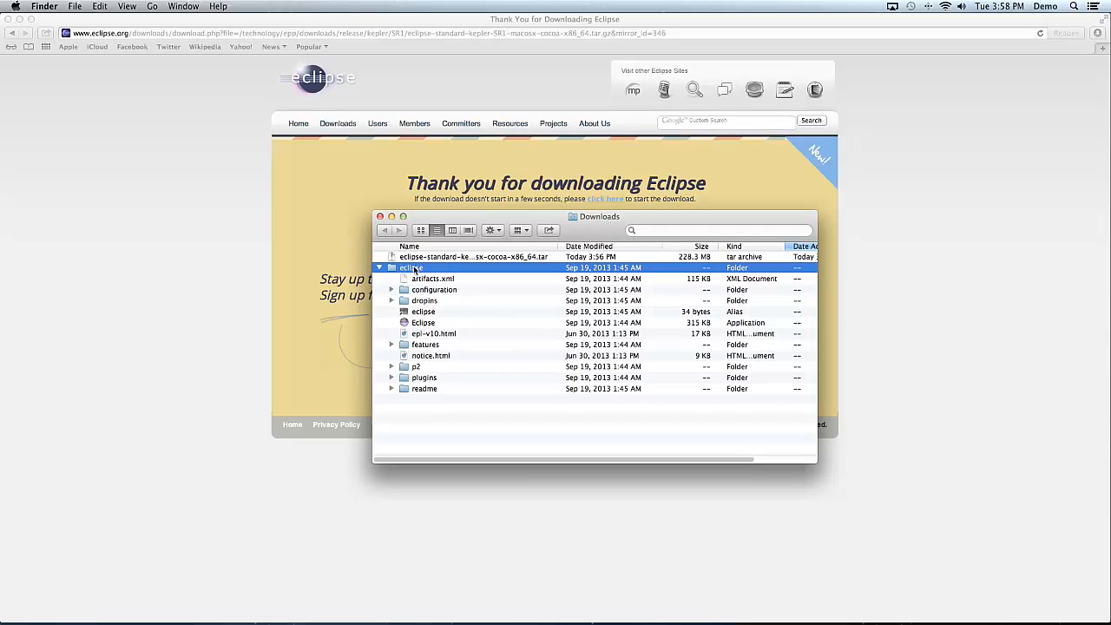
Rename the extracted eclipse folder as eclipse-4.3.1
{"action": "left_click", "coordinate": [414, 268]}
{"action": "type", "text": "-4"}
{"action": "key", "text": "Return"}
{"action": "key", "text": "Down"}
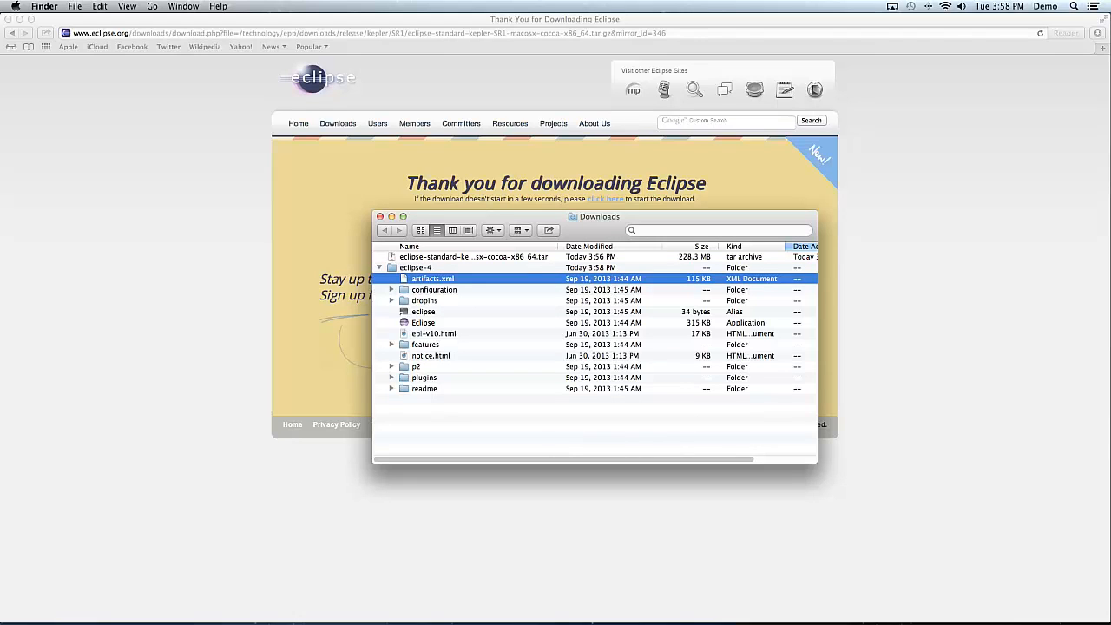
{"action": "left_click", "coordinate": [427, 271]}
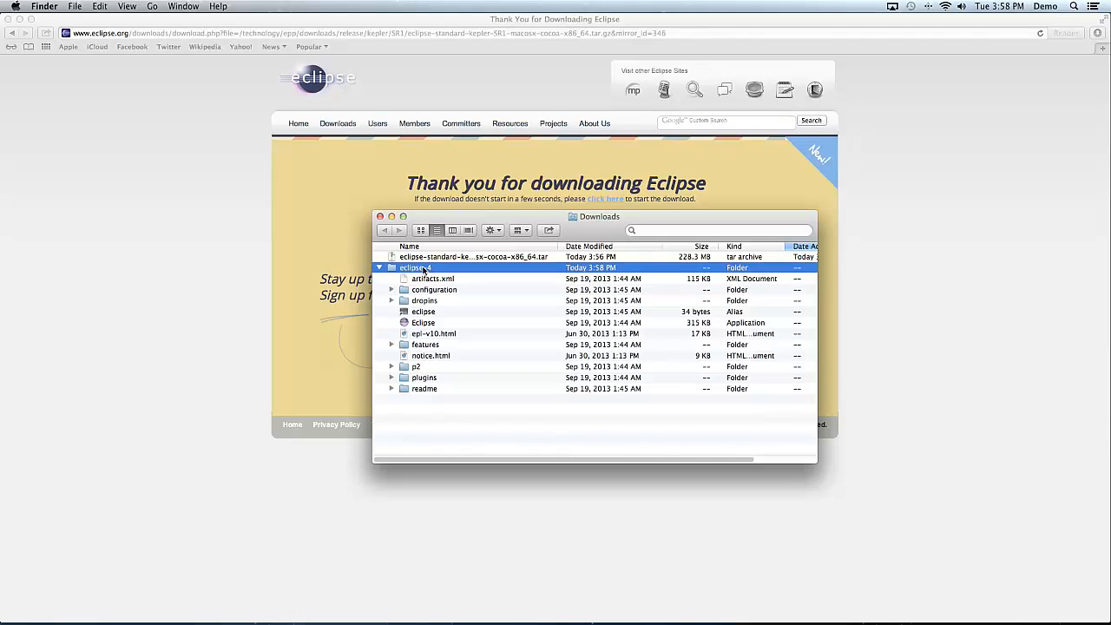
{"action": "left_click", "coordinate": [434, 271]}
{"action": "type", "text": ".3.1"}
{"action": "key", "text": "Return"}
{"action": "right_click", "coordinate": [432, 269]}
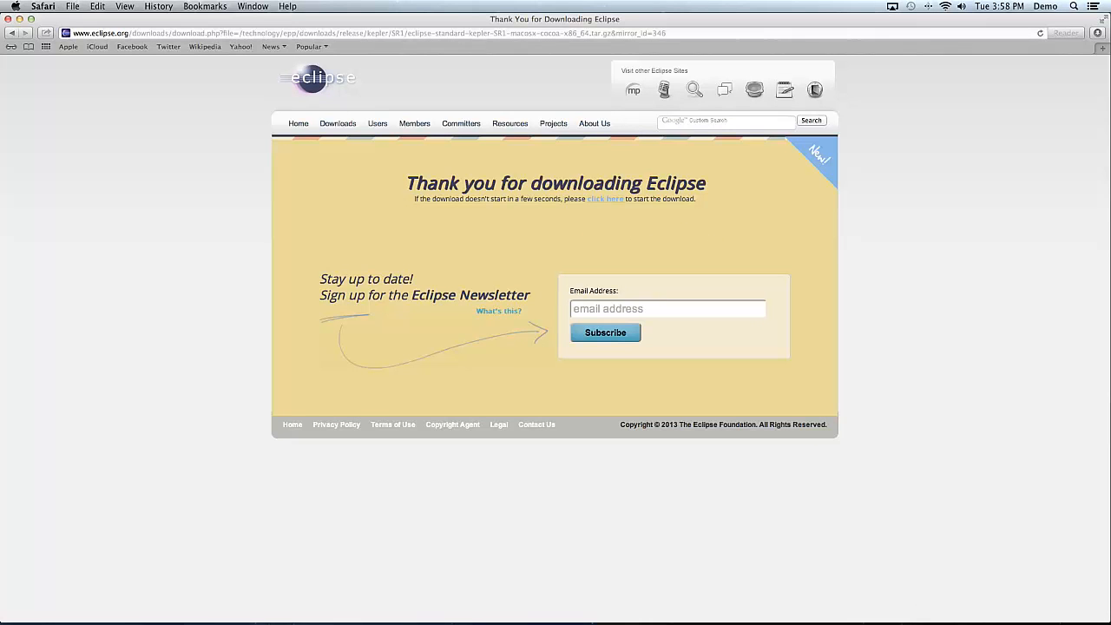
Restore the home folder window beside the Downloads window and move the eclipse-4.3.1 folder into the SDK folder
{"action": "mouse_move", "coordinate": [940, 611]}
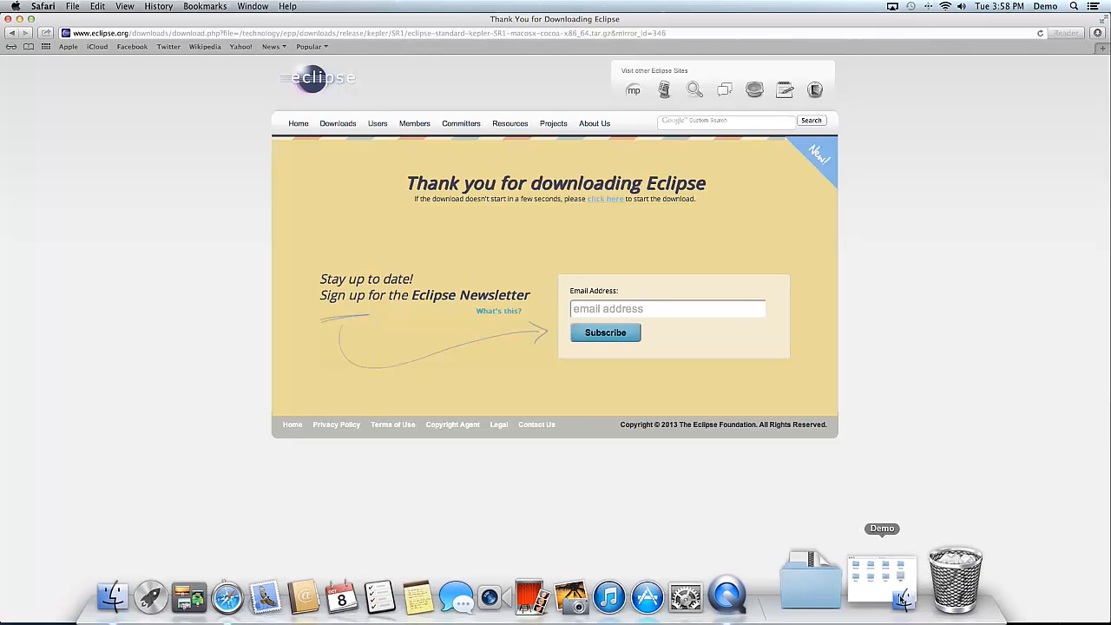
{"action": "left_click", "coordinate": [898, 599]}
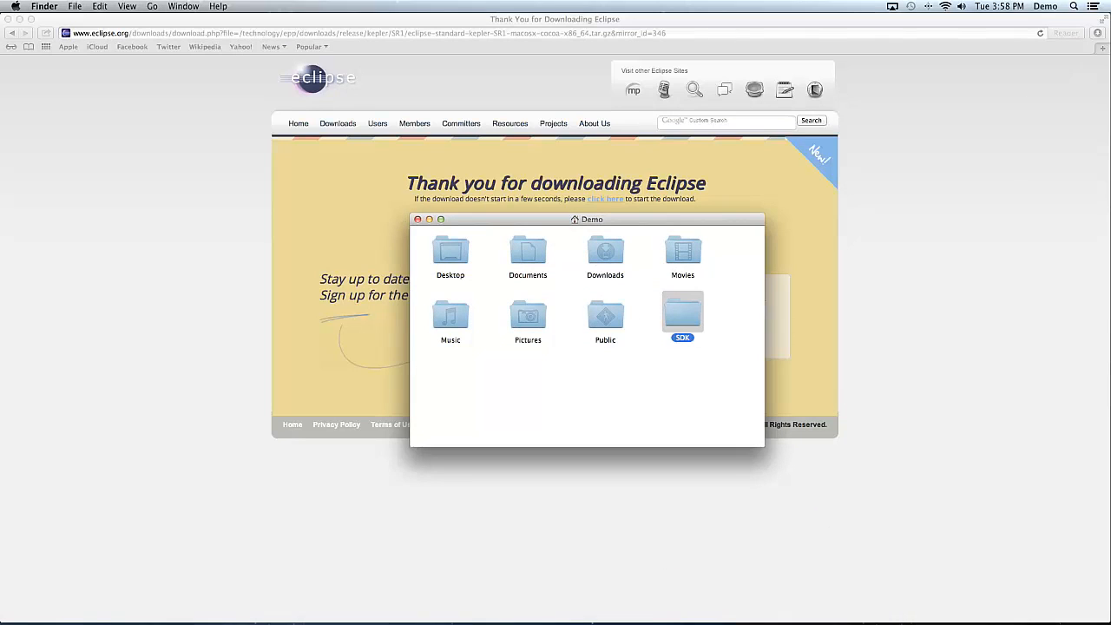
{"action": "key", "text": "super+Tab"}
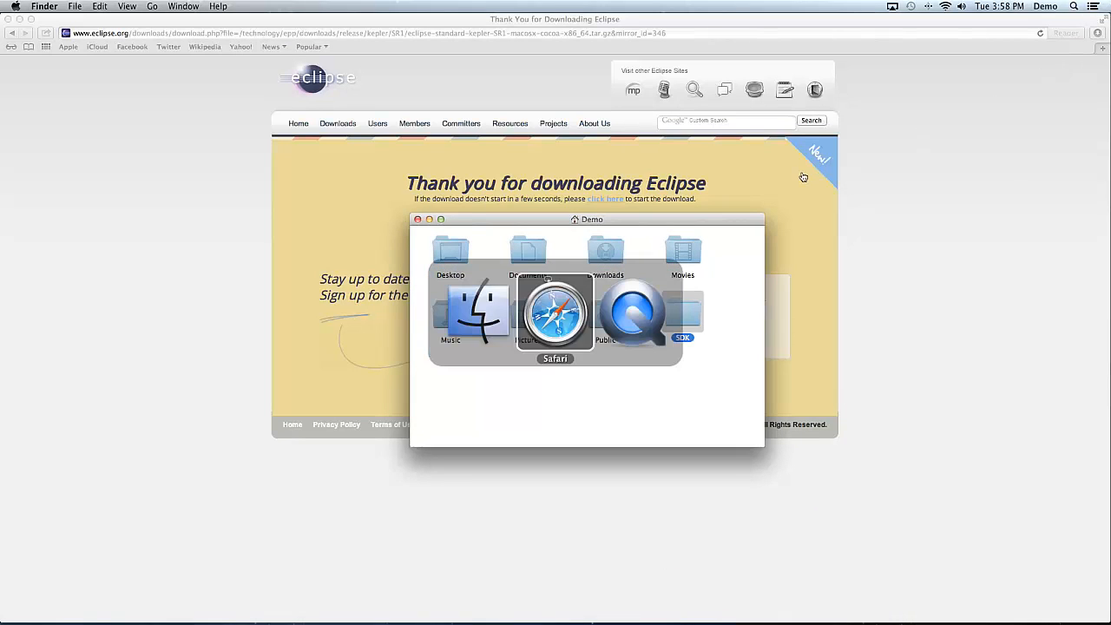
{"action": "key", "text": "super+shift+Tab"}
{"action": "left_click_drag", "start_coordinate": [537, 217], "coordinate": [754, 249]}
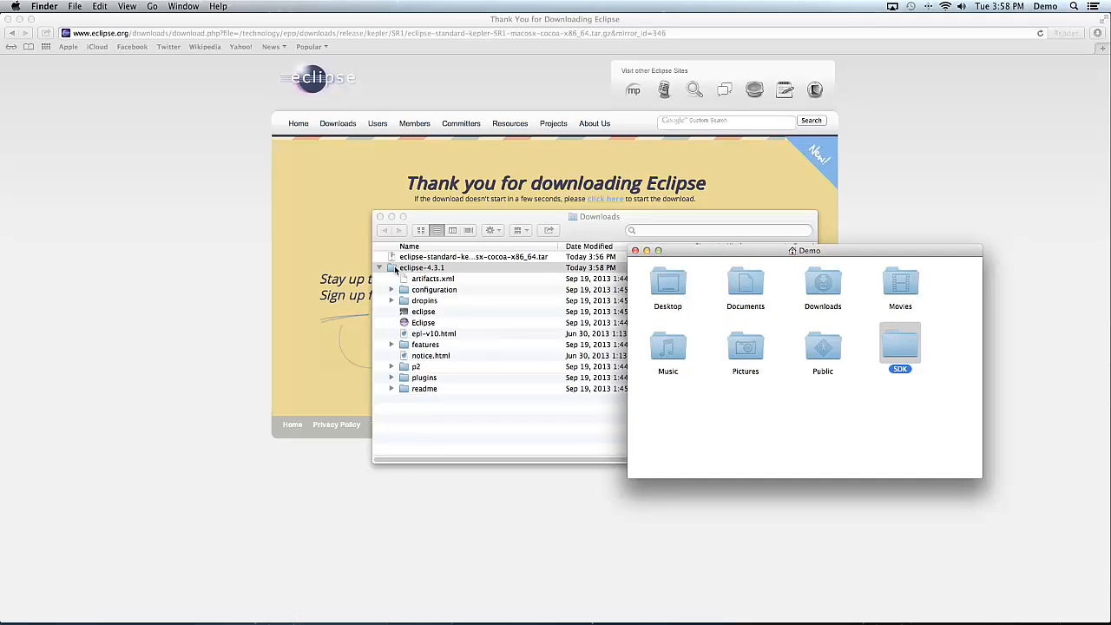
{"action": "left_click_drag", "start_coordinate": [395, 269], "coordinate": [901, 347]}
Open the SDK folder and show the contents of its eclipse-4.3.1 subfolder
{"action": "double_click", "coordinate": [901, 344]}
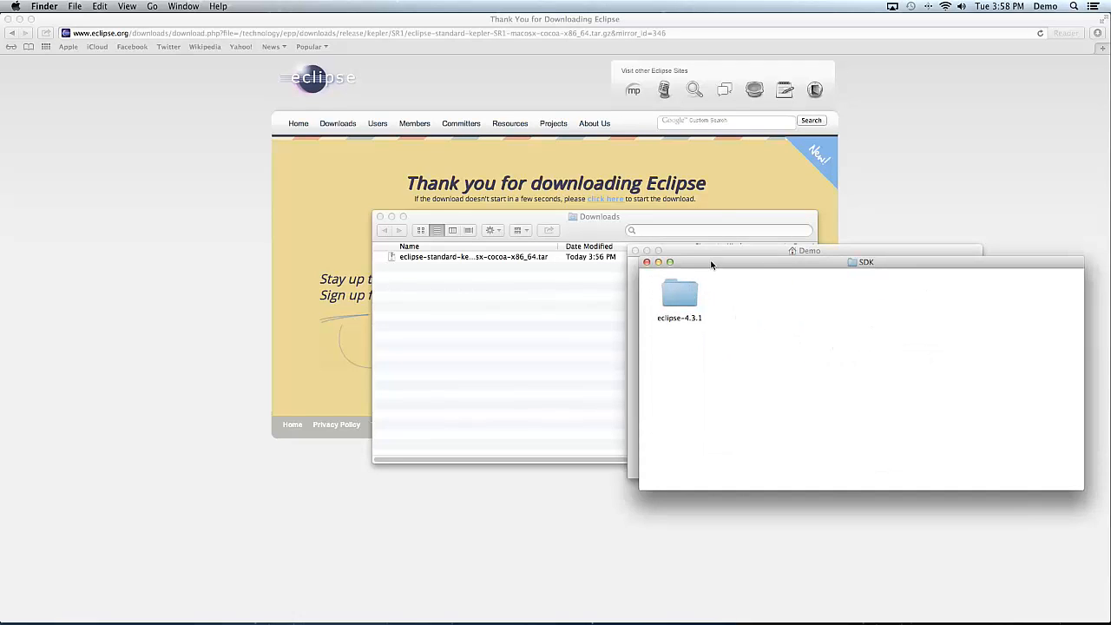
{"action": "left_click_drag", "start_coordinate": [712, 264], "coordinate": [521, 219]}
{"action": "left_click", "coordinate": [485, 254]}
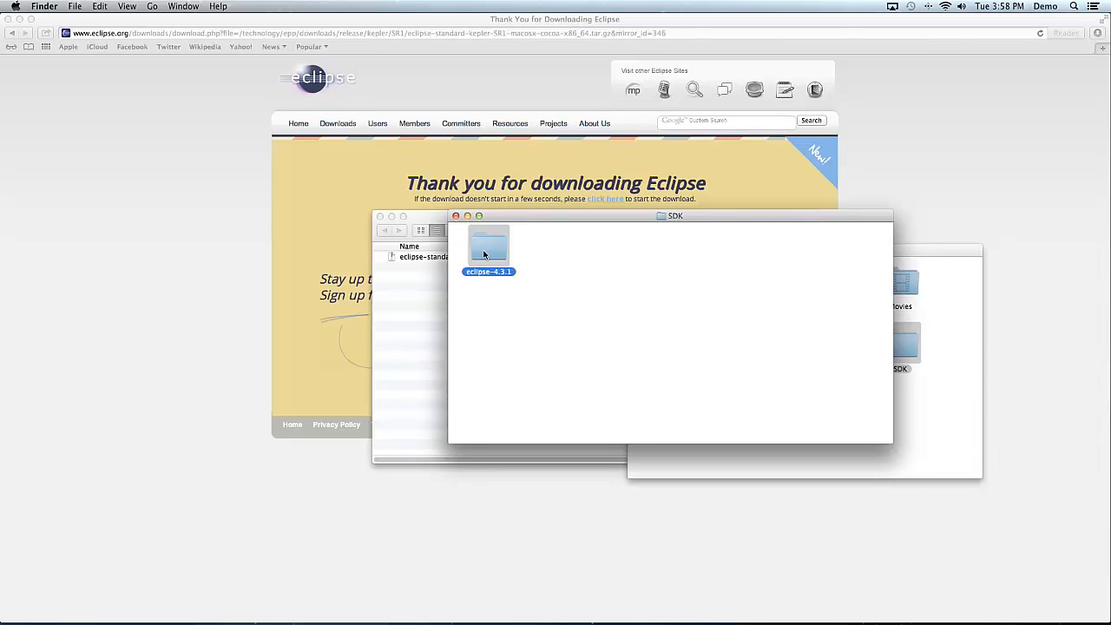
{"action": "double_click", "coordinate": [485, 255]}
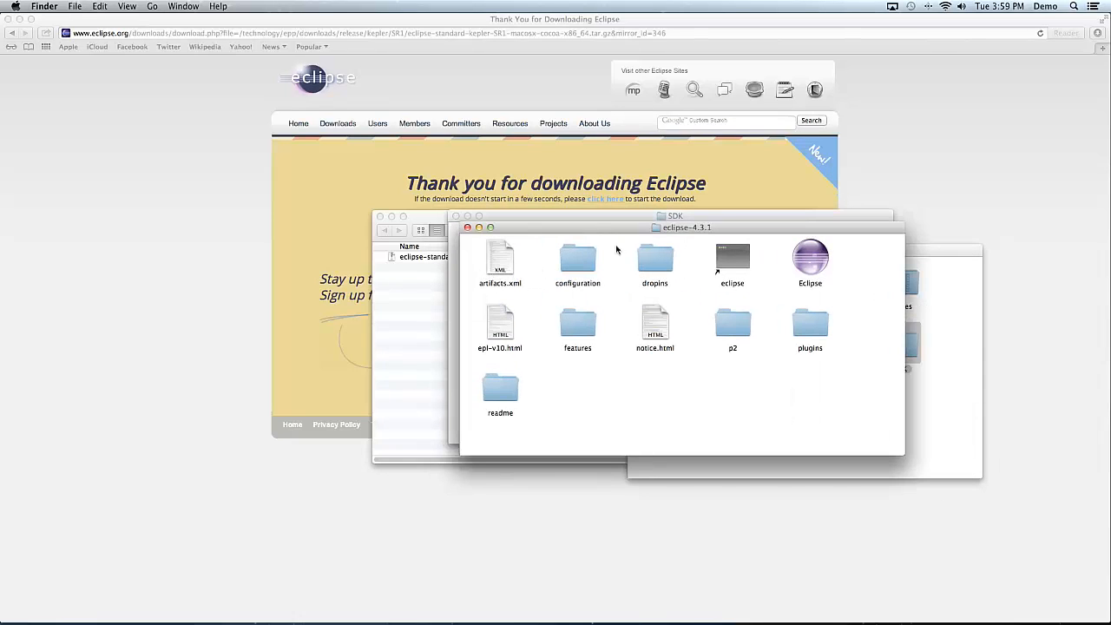
Launch the Eclipse application, allow it to open, accept the suggested Documents/workspace folder, and go to the Workbench
{"action": "double_click", "coordinate": [812, 260]}
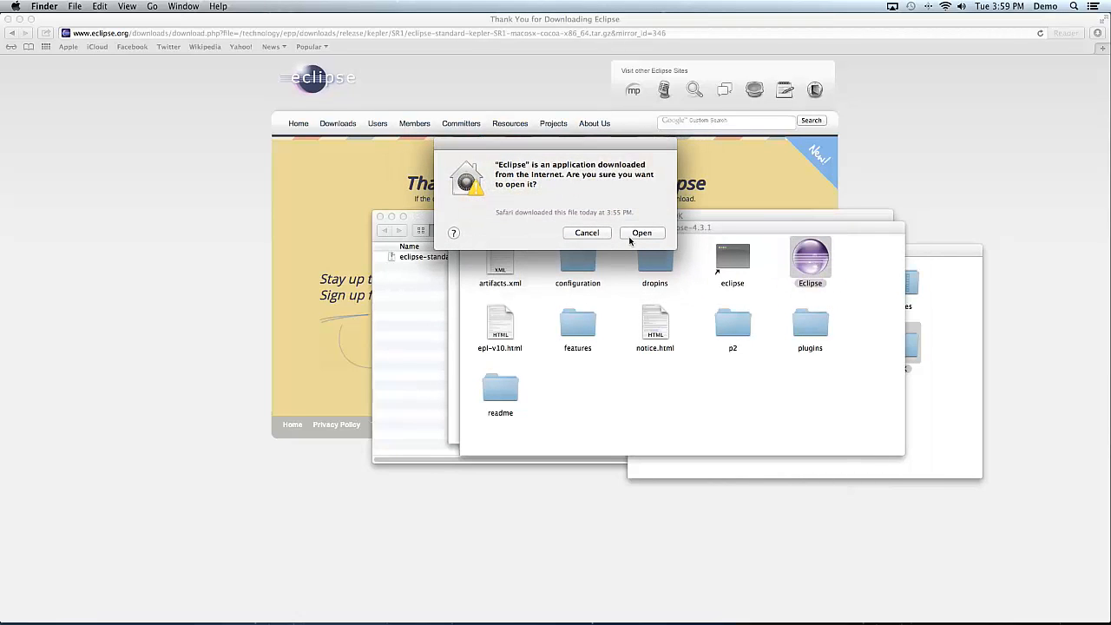
{"action": "left_click", "coordinate": [640, 233]}
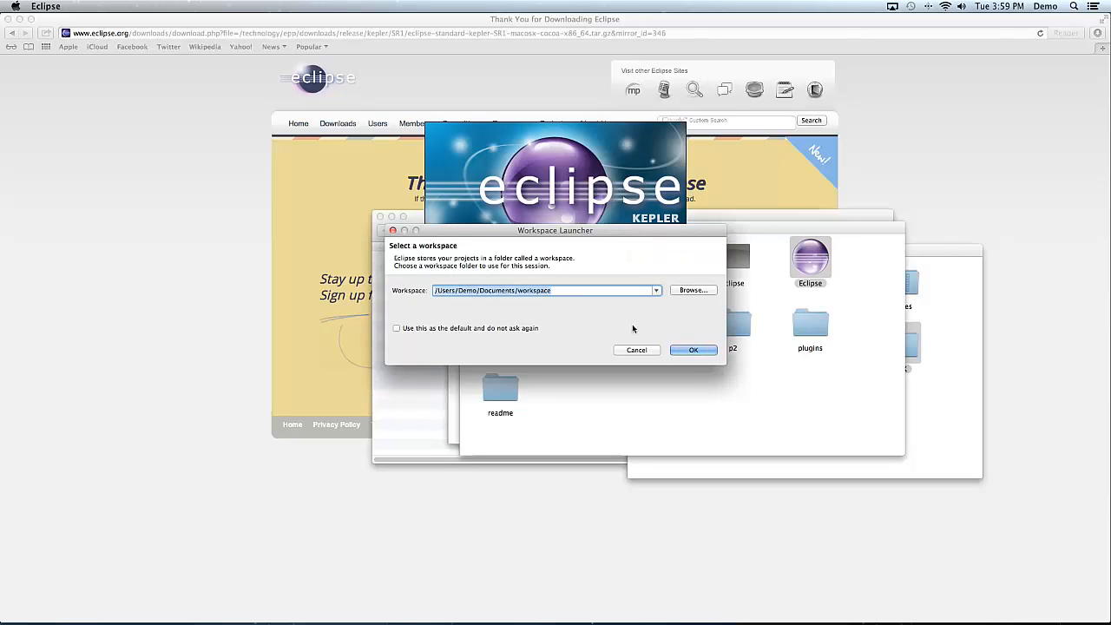
{"action": "left_click", "coordinate": [686, 350]}
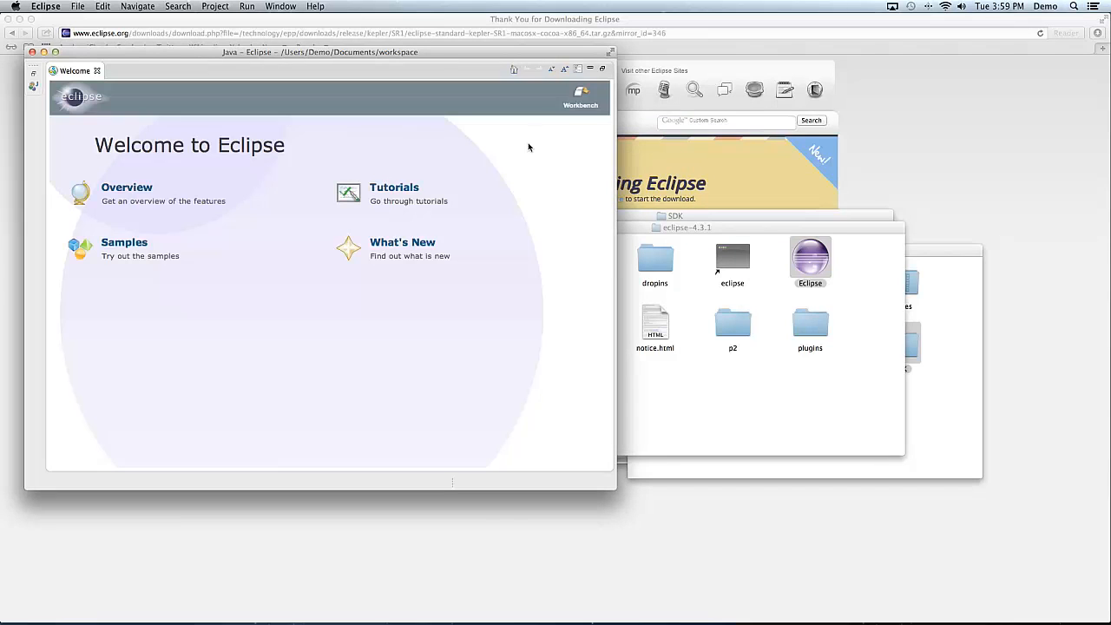
{"action": "left_click_drag", "start_coordinate": [506, 52], "coordinate": [742, 92]}
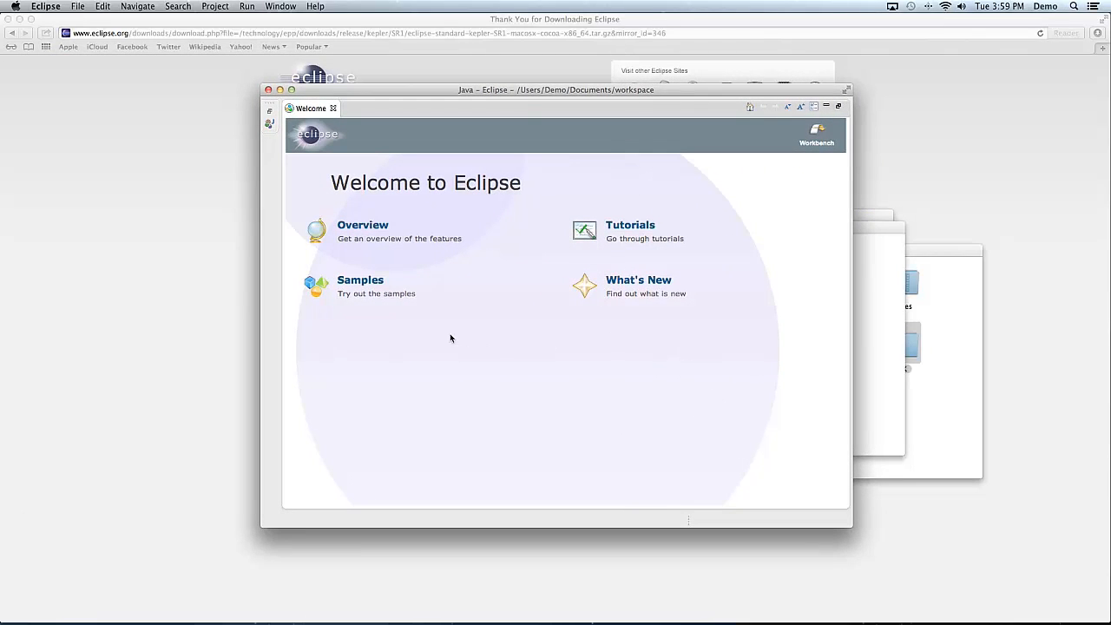
{"action": "left_click", "coordinate": [824, 142]}
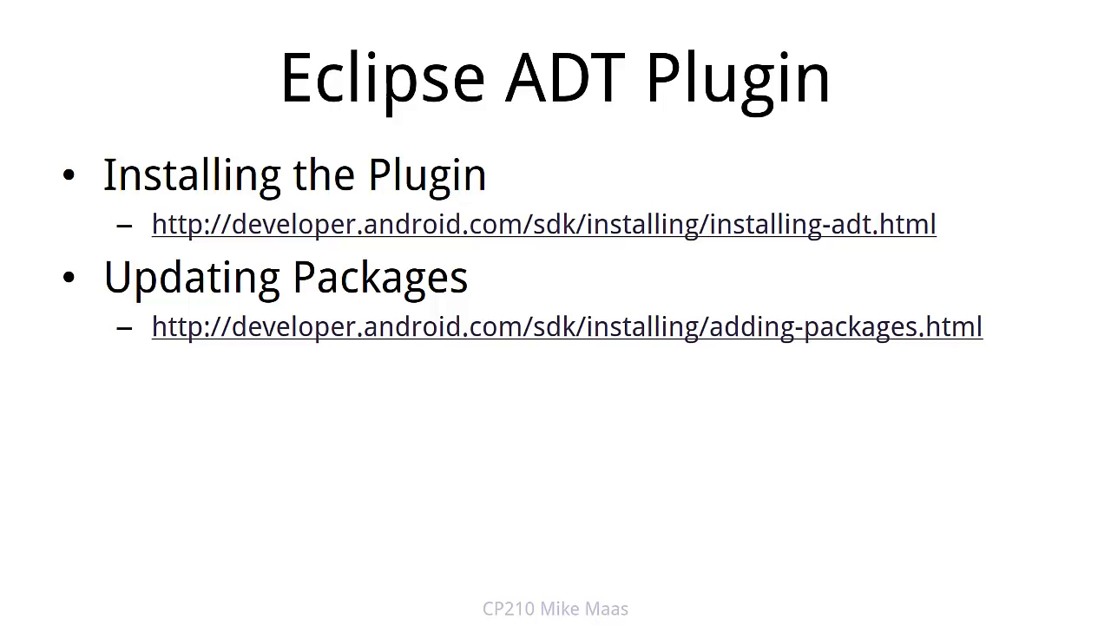
{"action": "key", "text": "Right"}
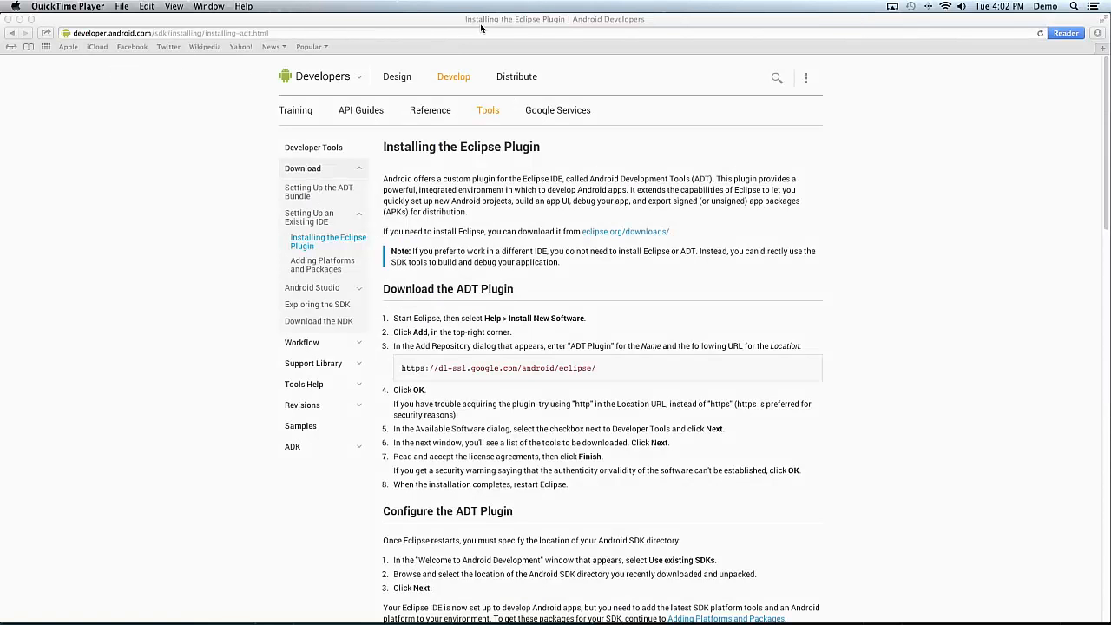
{"action": "left_click", "coordinate": [482, 25]}
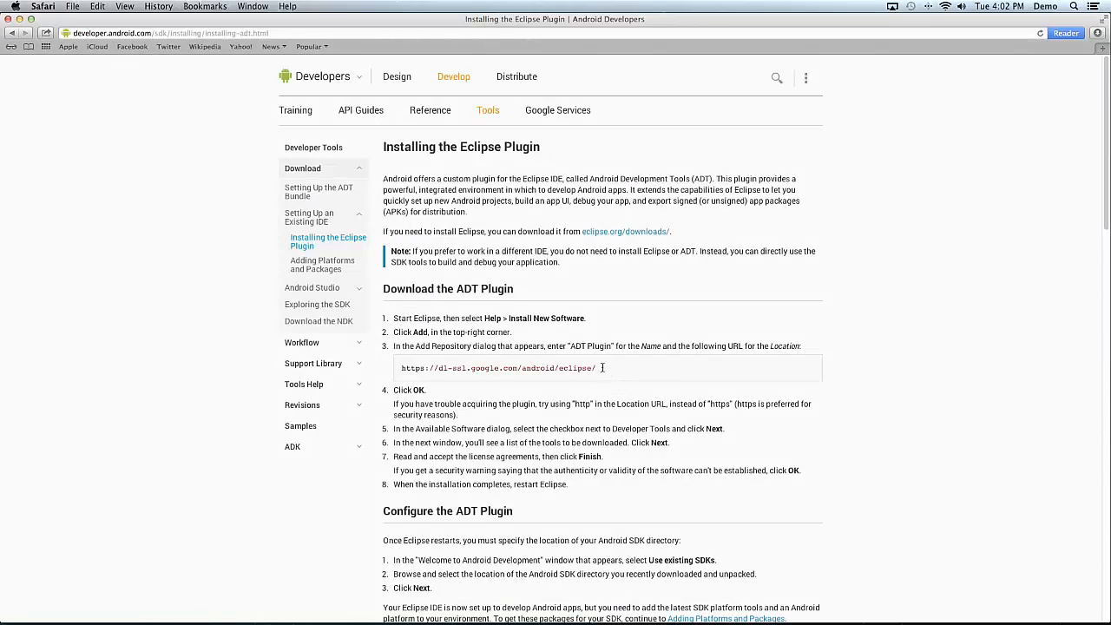
{"action": "left_click_drag", "start_coordinate": [603, 368], "coordinate": [401, 368]}
{"action": "right_click", "coordinate": [422, 372]}
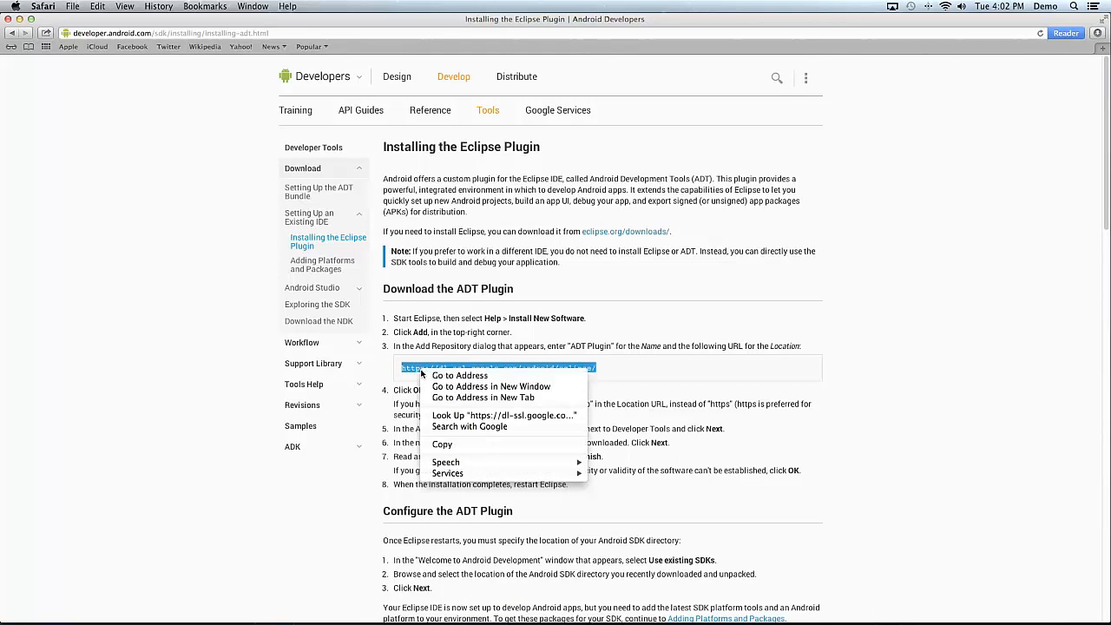
{"action": "left_click", "coordinate": [452, 446]}
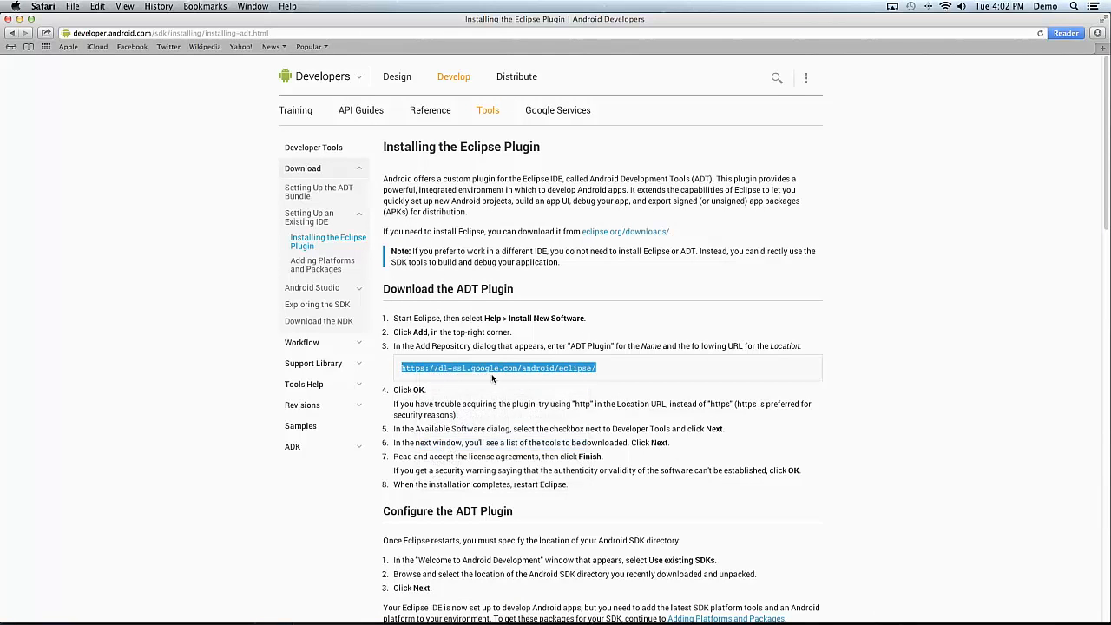
{"action": "key", "text": "super+Tab"}
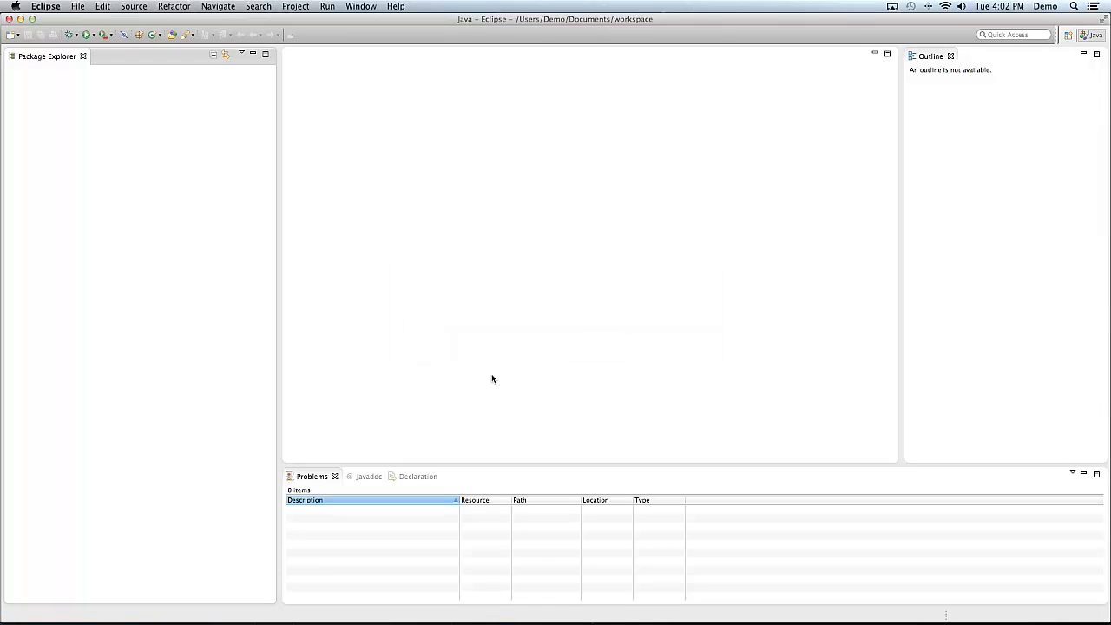
{"action": "left_click", "coordinate": [396, 7]}
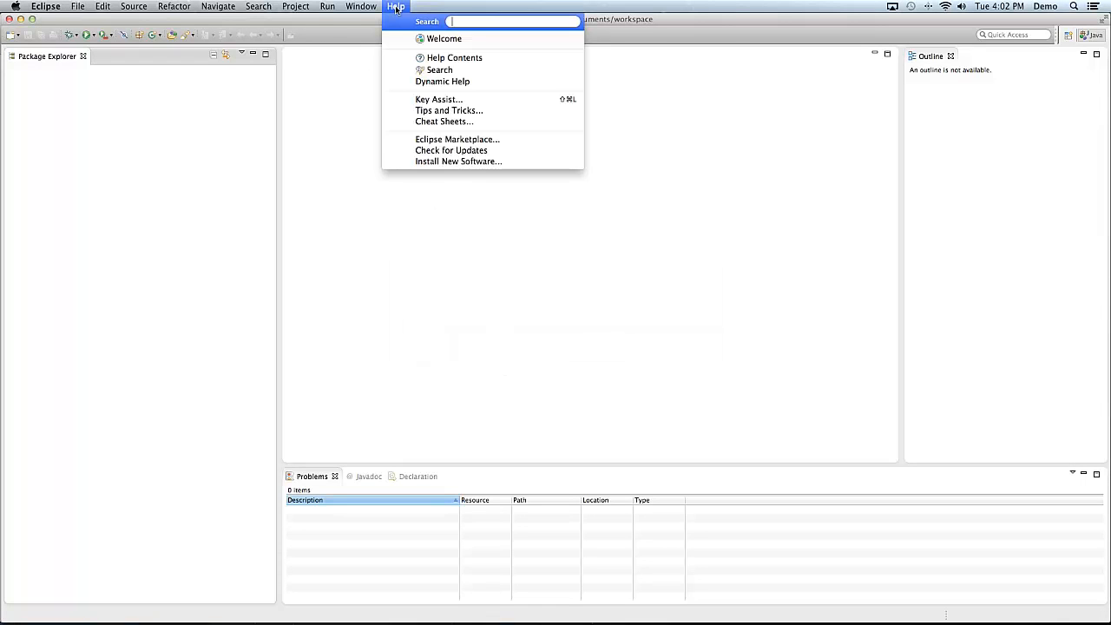
{"action": "left_click", "coordinate": [434, 161]}
{"action": "key", "text": "super+v"}
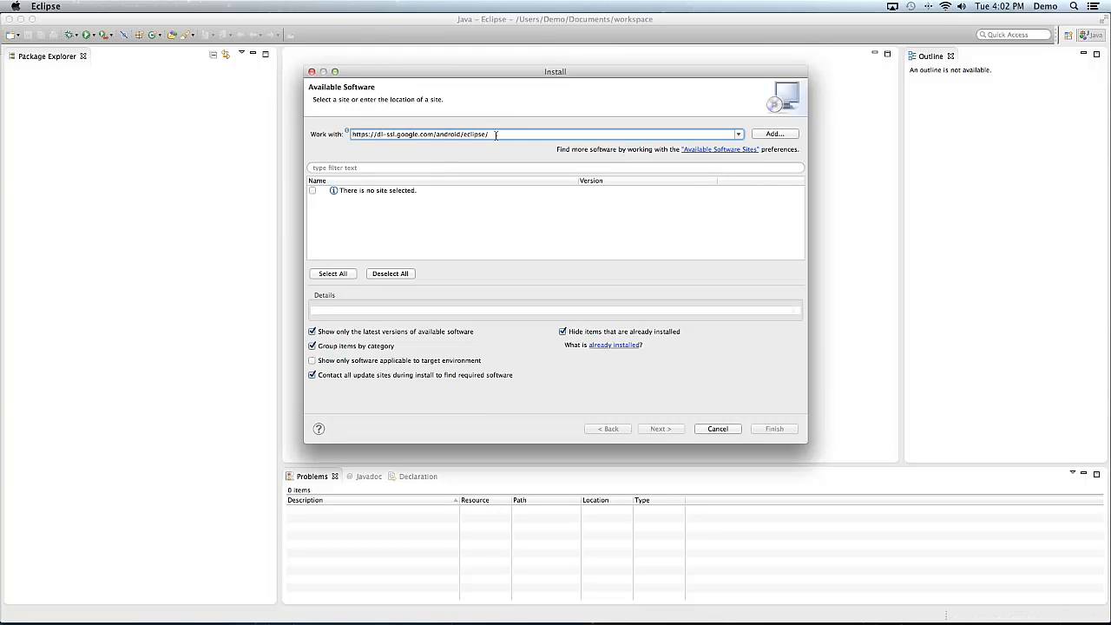
{"action": "key", "text": "Return"}
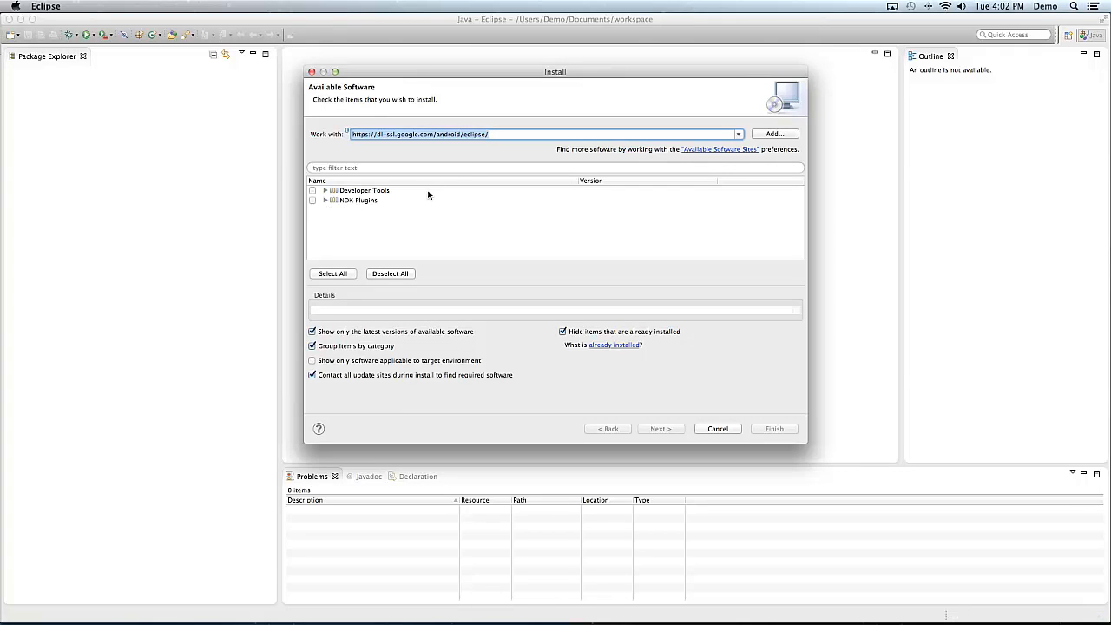
Select all Developer Tools and NDK Plugins for installation and continue to the install details
{"action": "left_click", "coordinate": [326, 191]}
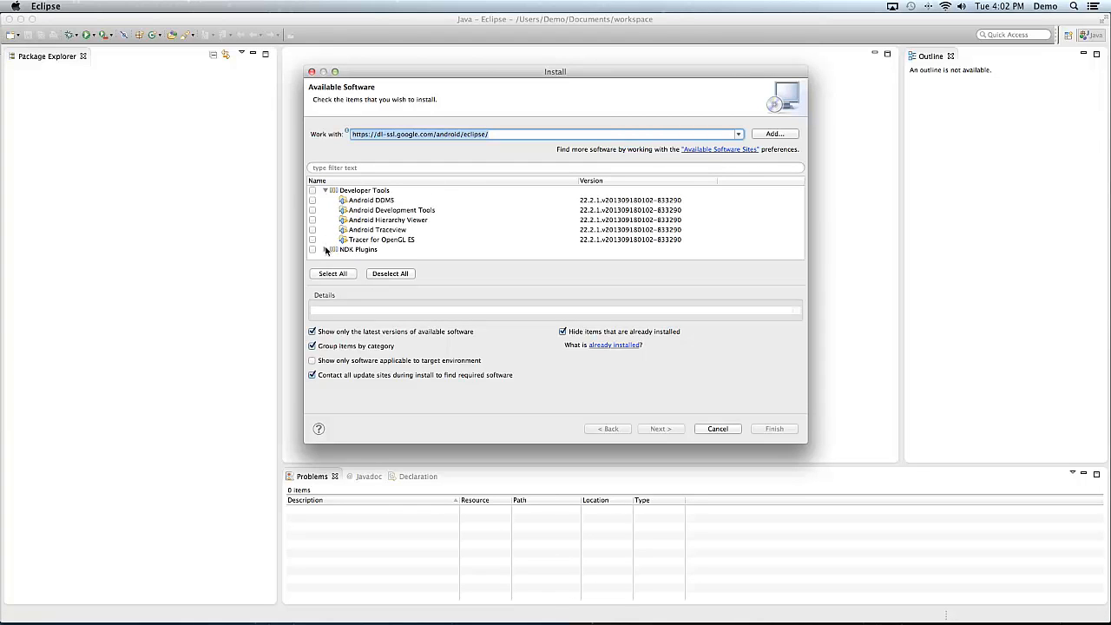
{"action": "left_click", "coordinate": [313, 191]}
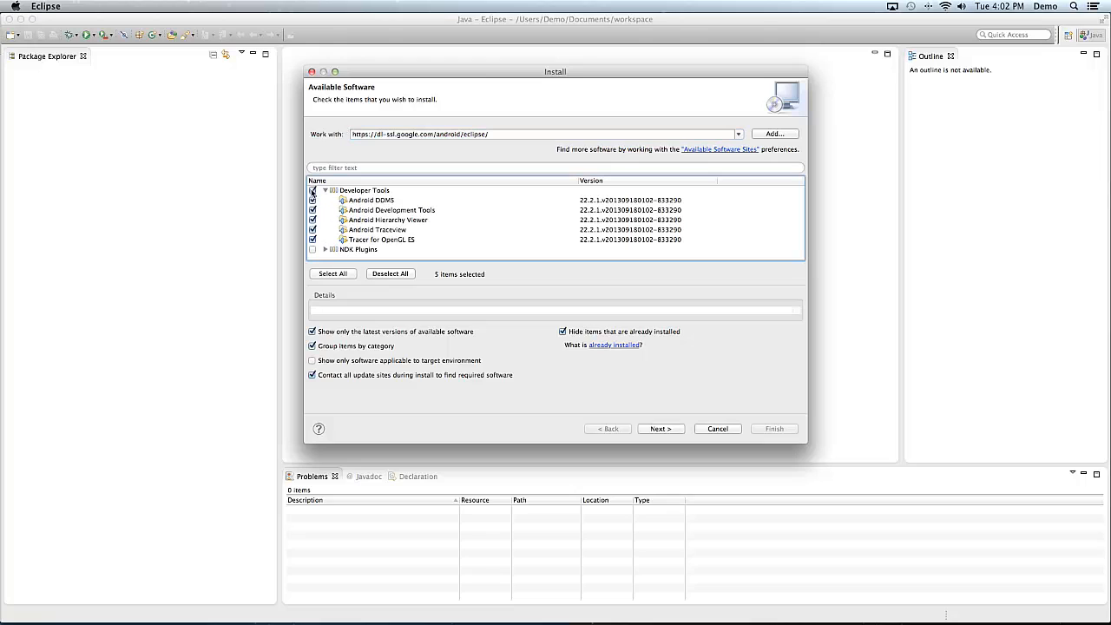
{"action": "left_click", "coordinate": [312, 250]}
{"action": "left_click", "coordinate": [658, 429]}
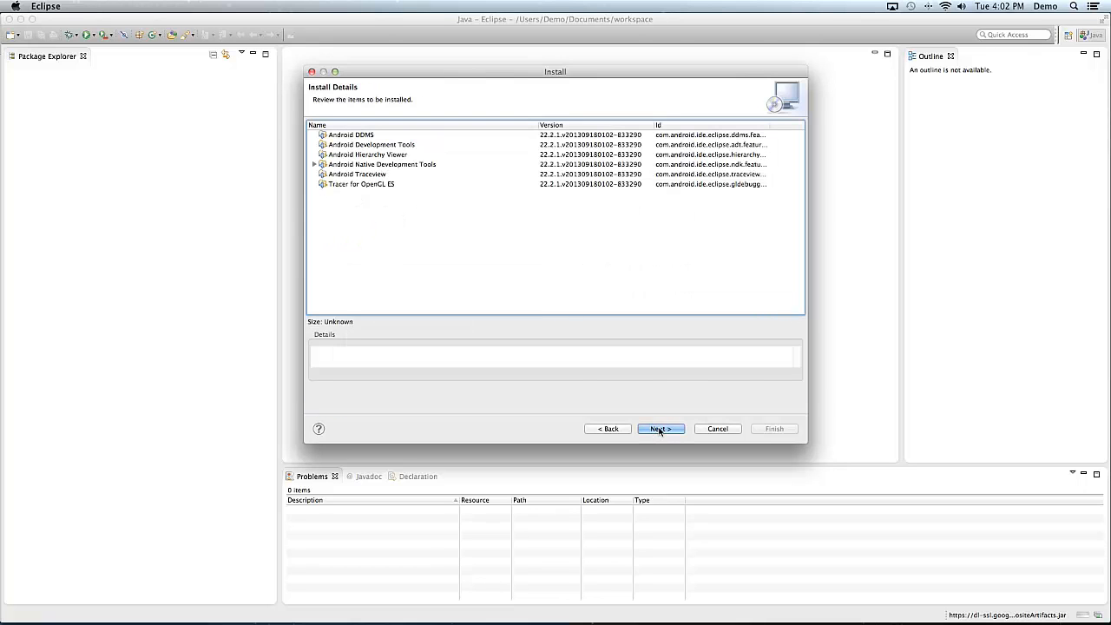
Accept the license agreements, finish the plugin installation, and allow the unsigned content to be installed
{"action": "left_click", "coordinate": [657, 429]}
{"action": "left_click", "coordinate": [645, 363]}
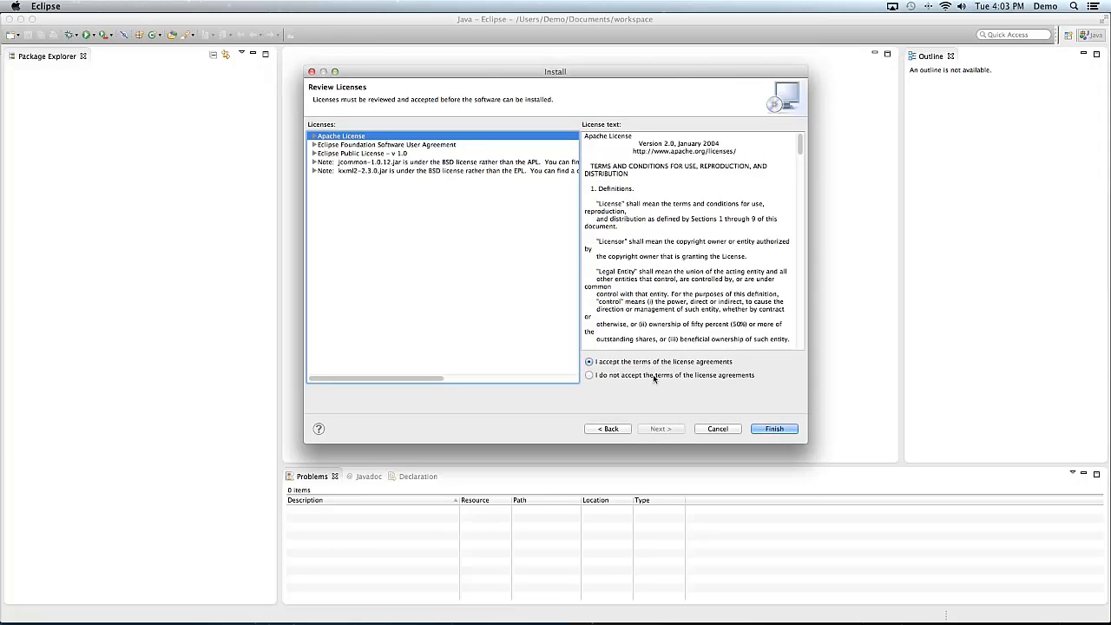
{"action": "left_click", "coordinate": [770, 429]}
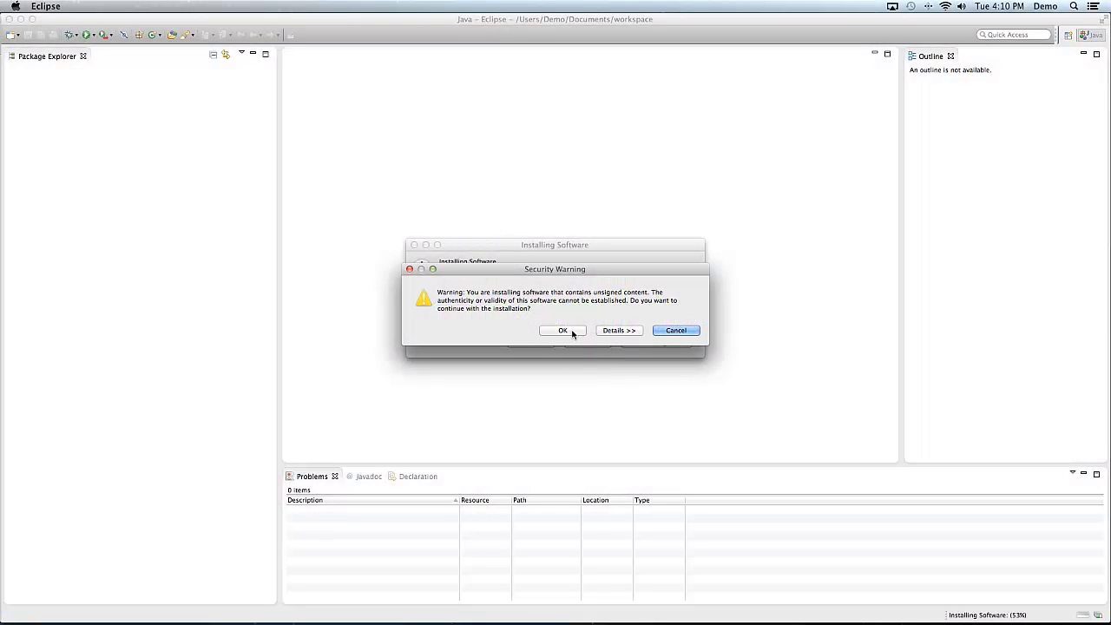
{"action": "left_click", "coordinate": [572, 333]}
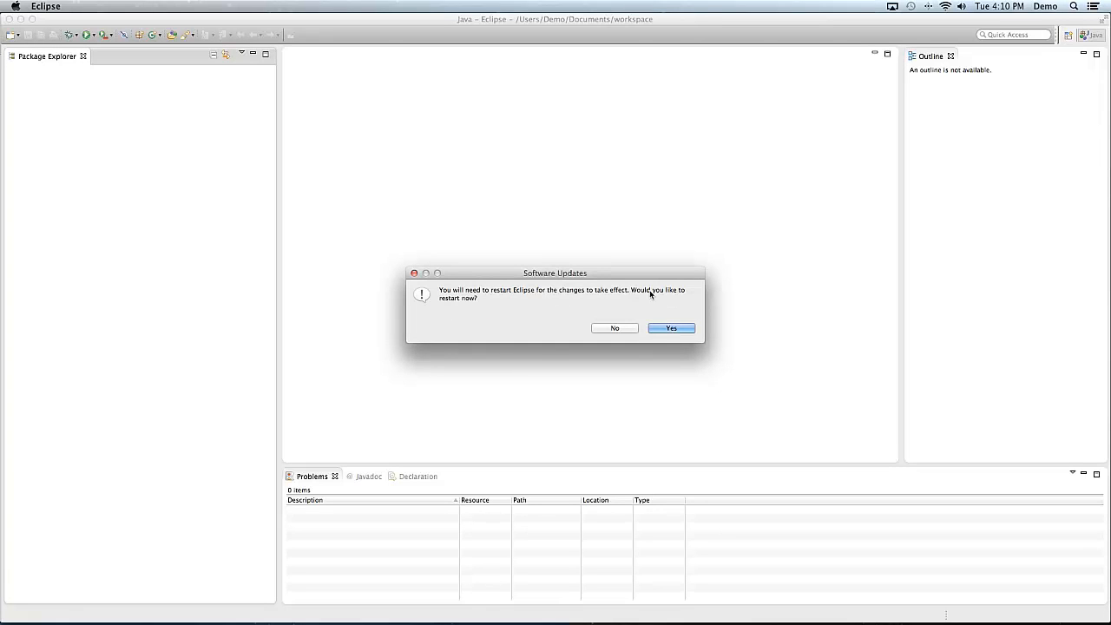
Restart Eclipse with the Documents/workspace folder and dismiss the message about the missing Android SDK location
{"action": "left_click", "coordinate": [671, 329]}
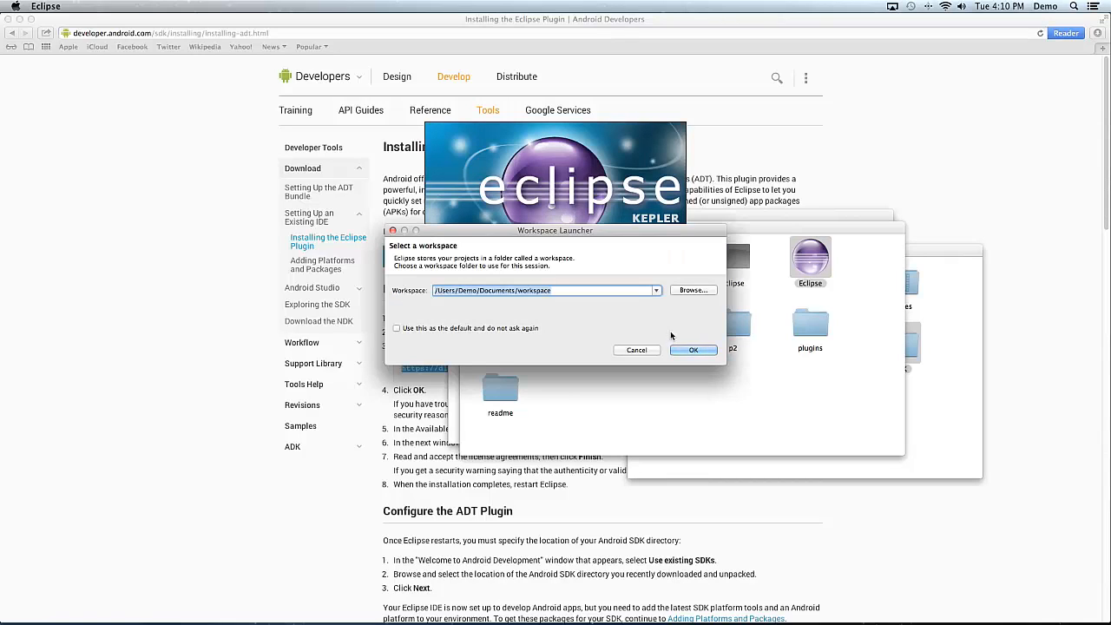
{"action": "left_click", "coordinate": [692, 350]}
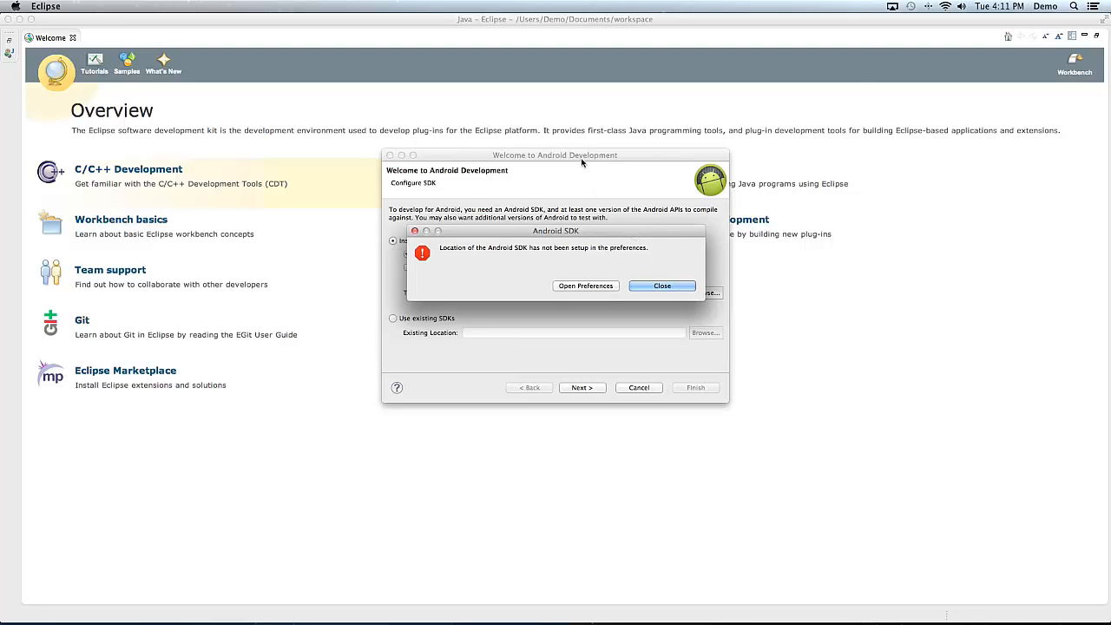
{"action": "mouse_move", "coordinate": [584, 234]}
{"action": "left_mouse_down"}
{"action": "mouse_move", "coordinate": [617, 242]}
{"action": "mouse_move", "coordinate": [587, 244]}
{"action": "mouse_move", "coordinate": [595, 324]}
{"action": "mouse_move", "coordinate": [587, 238]}
{"action": "left_mouse_up"}
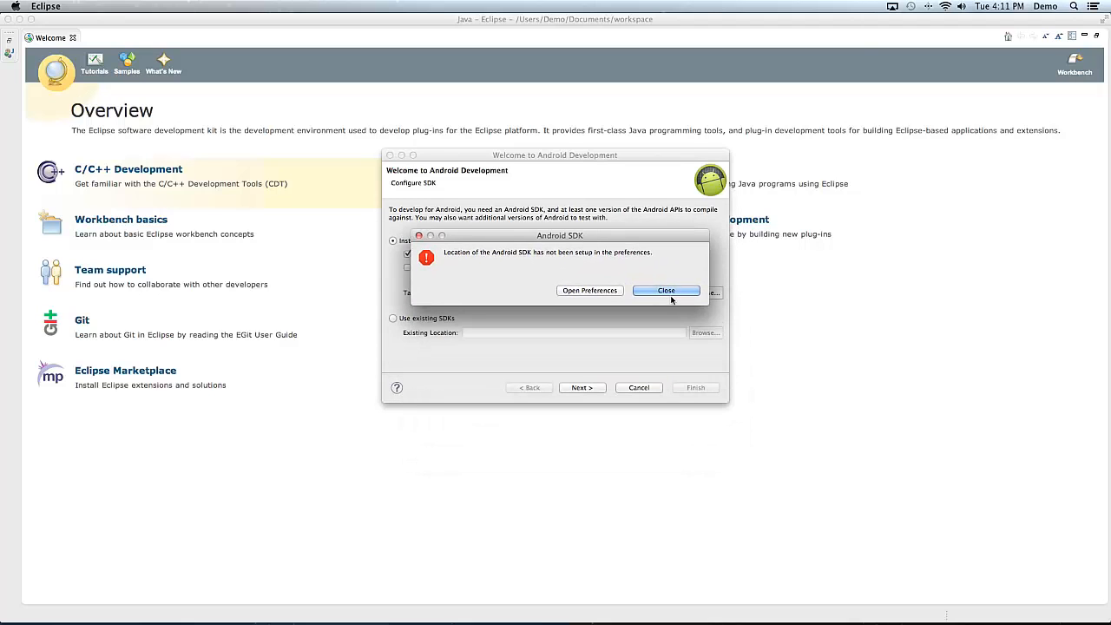
{"action": "left_click", "coordinate": [666, 291]}
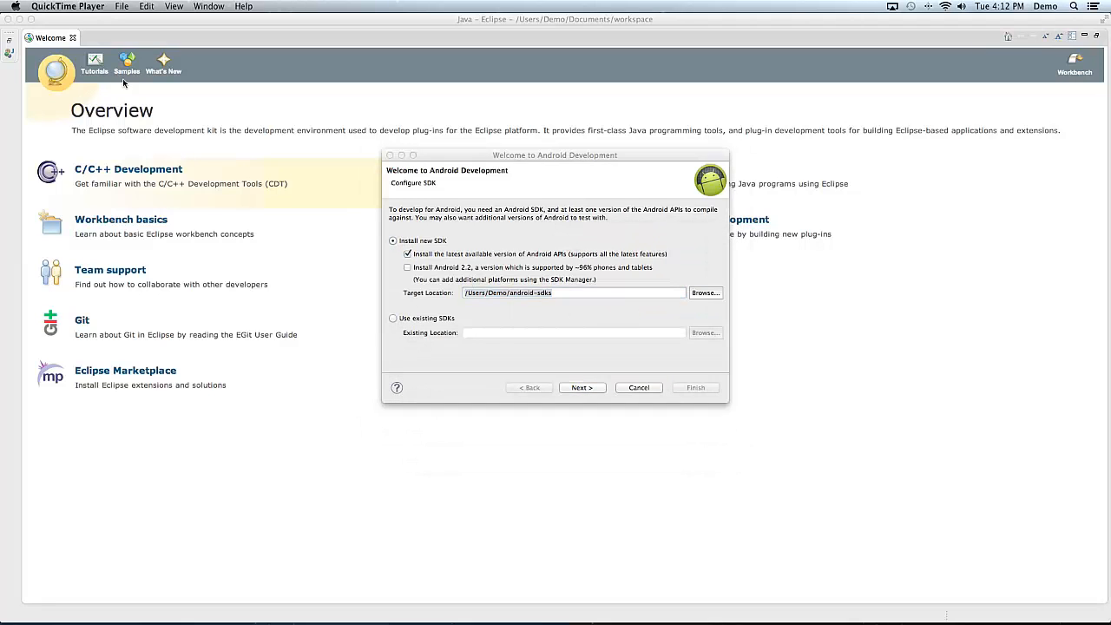
Set the new SDK's target location to /Users/Demo/SDK/android-sdk-macosx and finish the setup without sending usage statistics to Google
{"action": "left_click", "coordinate": [562, 296]}
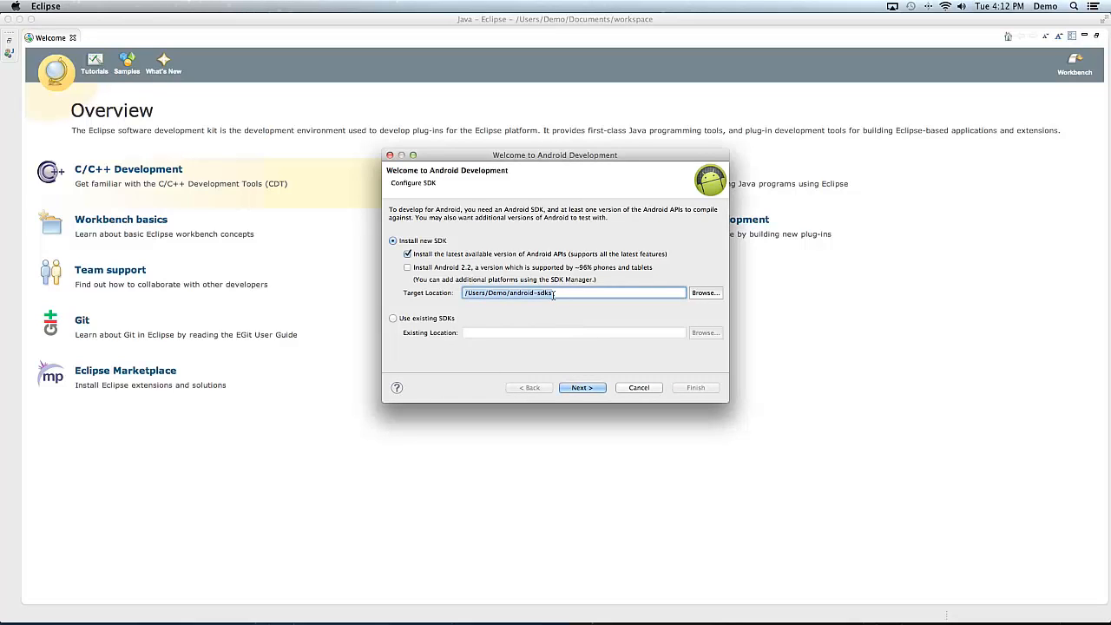
{"action": "left_click", "coordinate": [510, 295]}
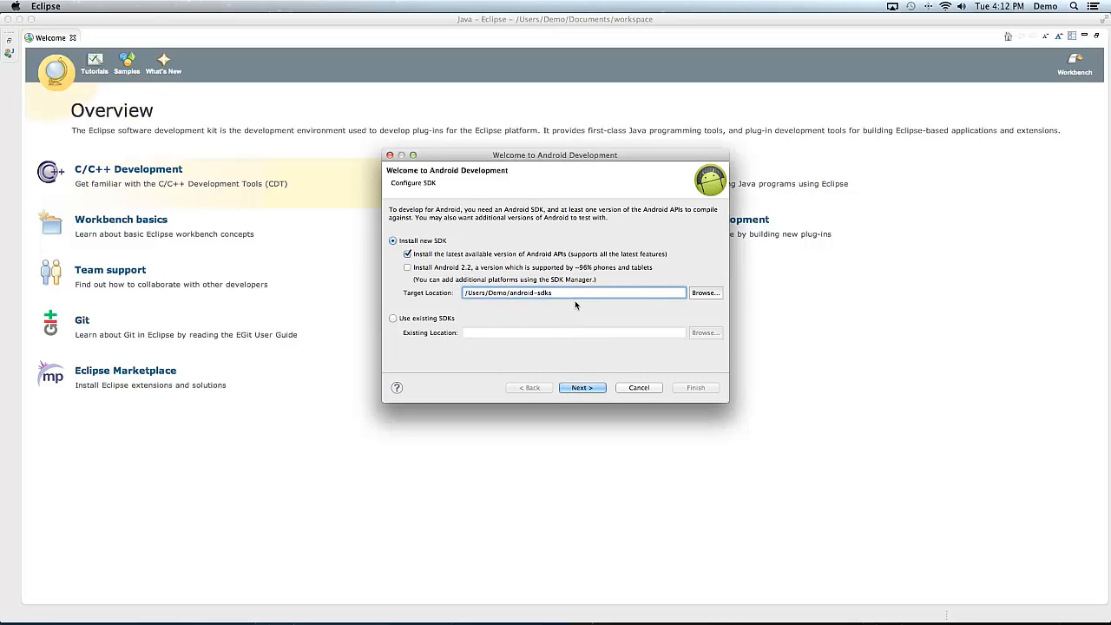
{"action": "type", "text": "SDK/"}
{"action": "type", "text": "-maco"}
{"action": "key", "text": "Right"}
{"action": "type", "text": "x"}
{"action": "left_click", "coordinate": [581, 389]}
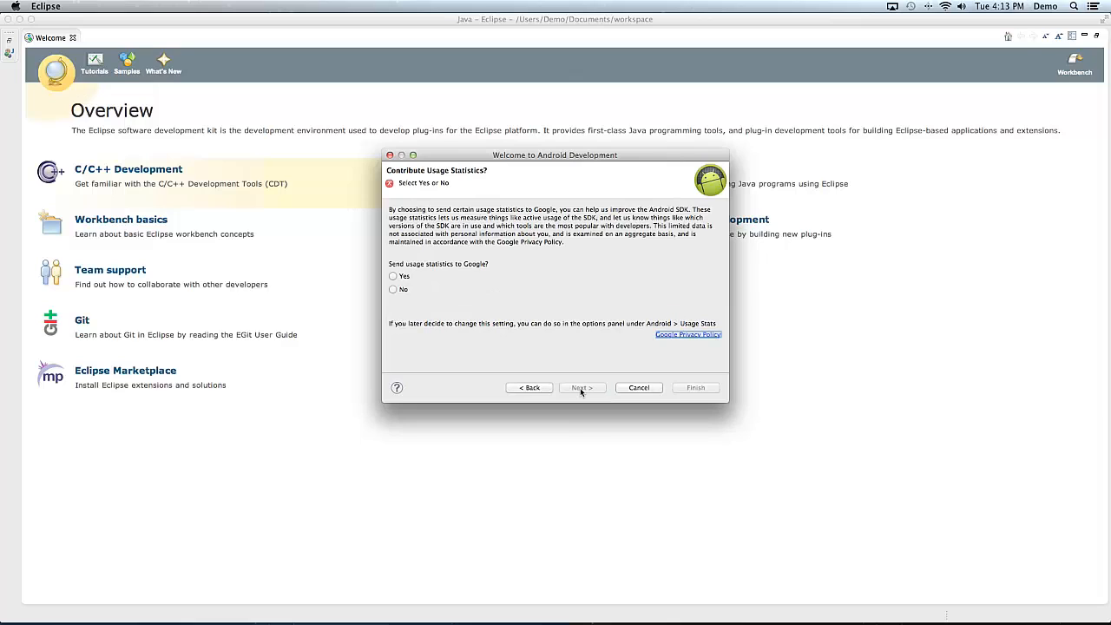
{"action": "left_click", "coordinate": [394, 290]}
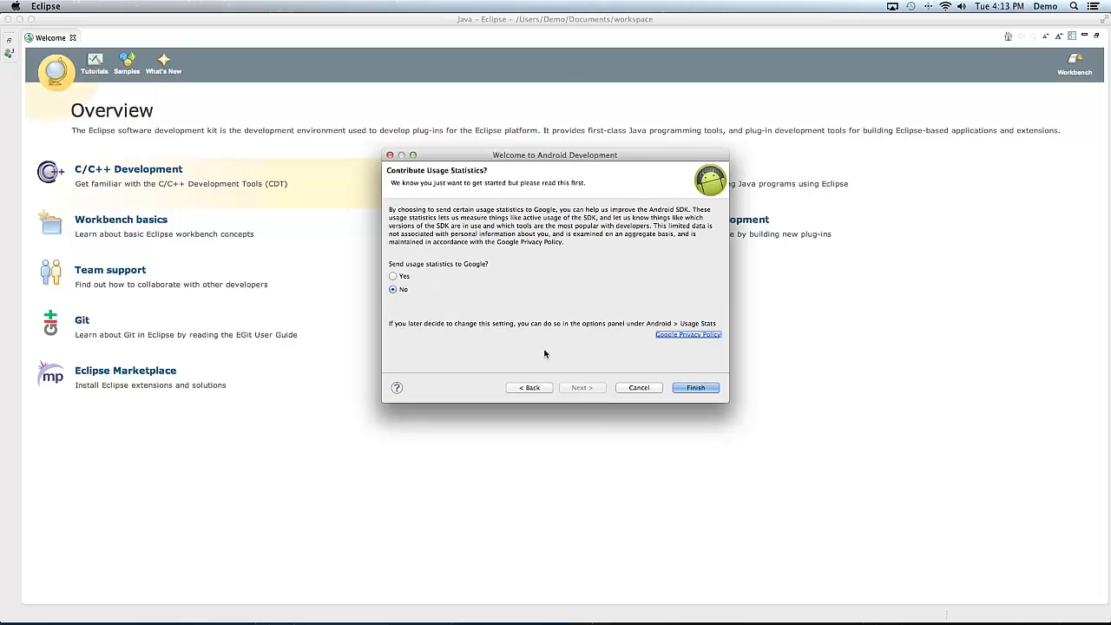
{"action": "left_click", "coordinate": [694, 388]}
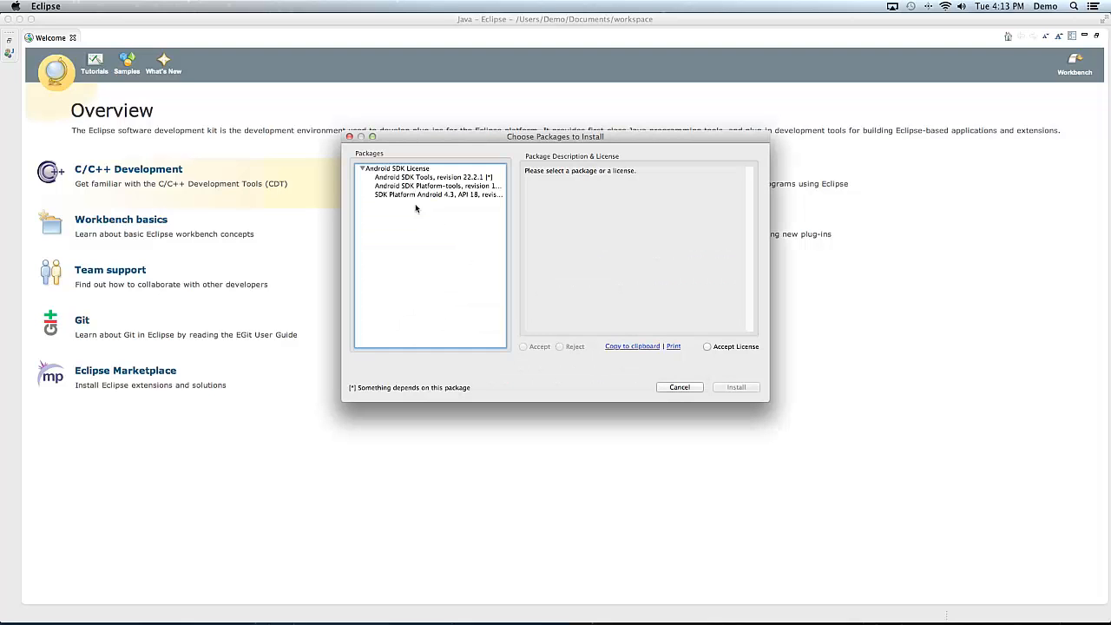
Accept the Android SDK License for the listed packages and install them
{"action": "left_click", "coordinate": [404, 170]}
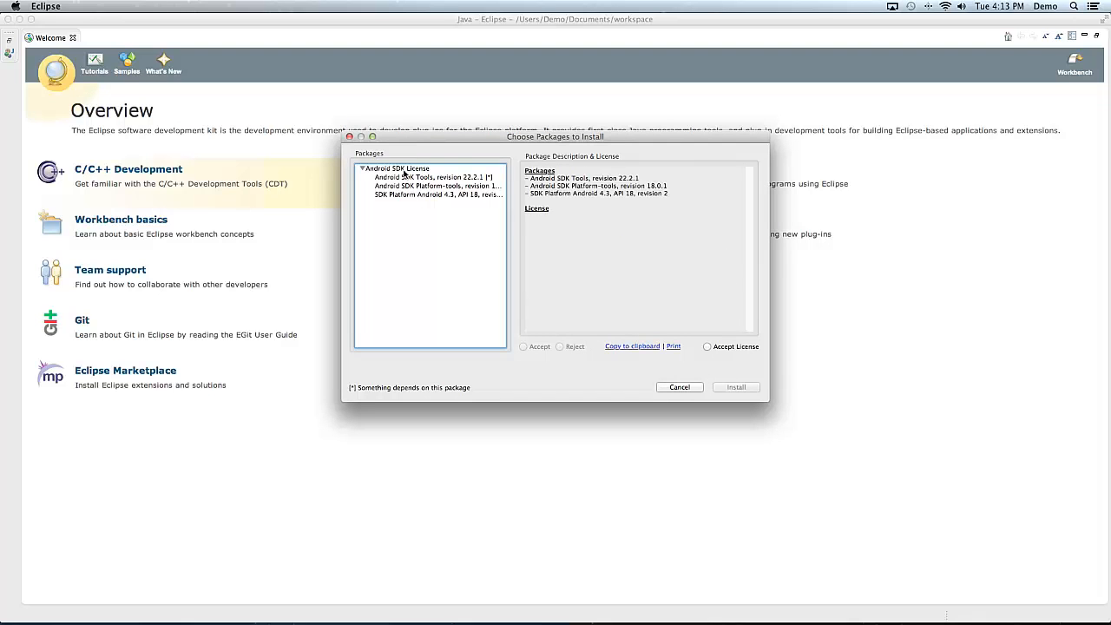
{"action": "left_click", "coordinate": [707, 348]}
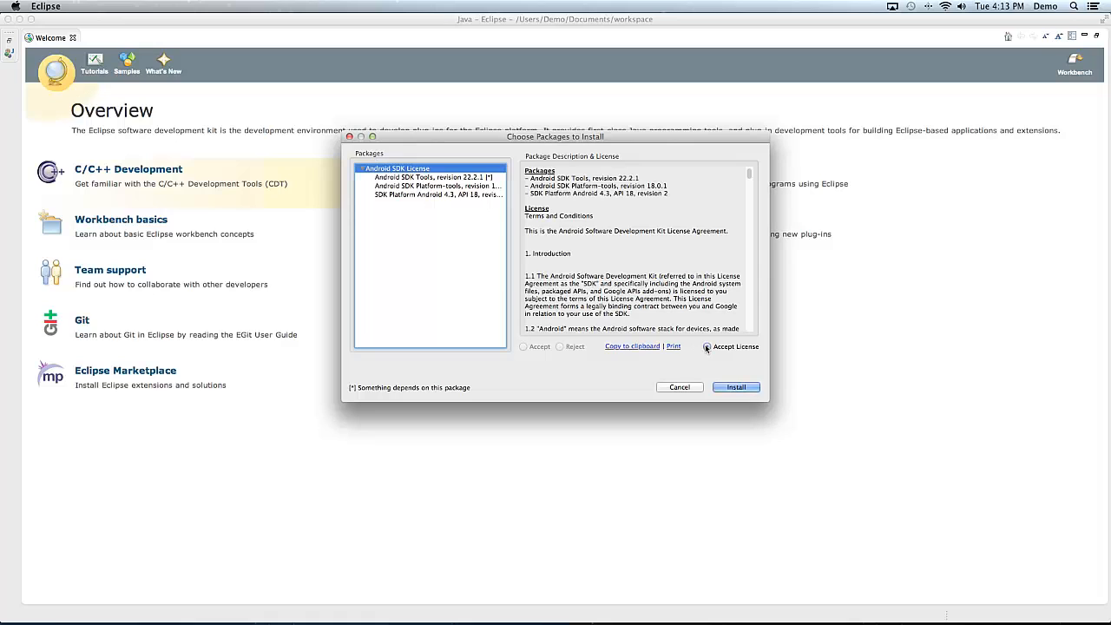
{"action": "left_click", "coordinate": [732, 387]}
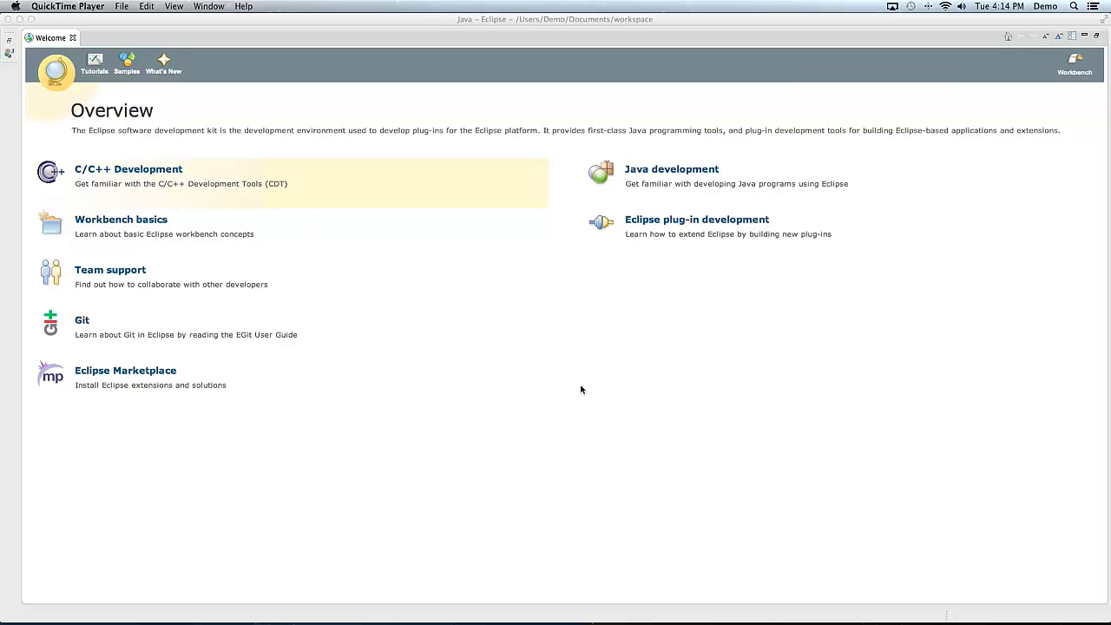
Go to the Workbench and open the Android SDK Manager
{"action": "left_click", "coordinate": [597, 373]}
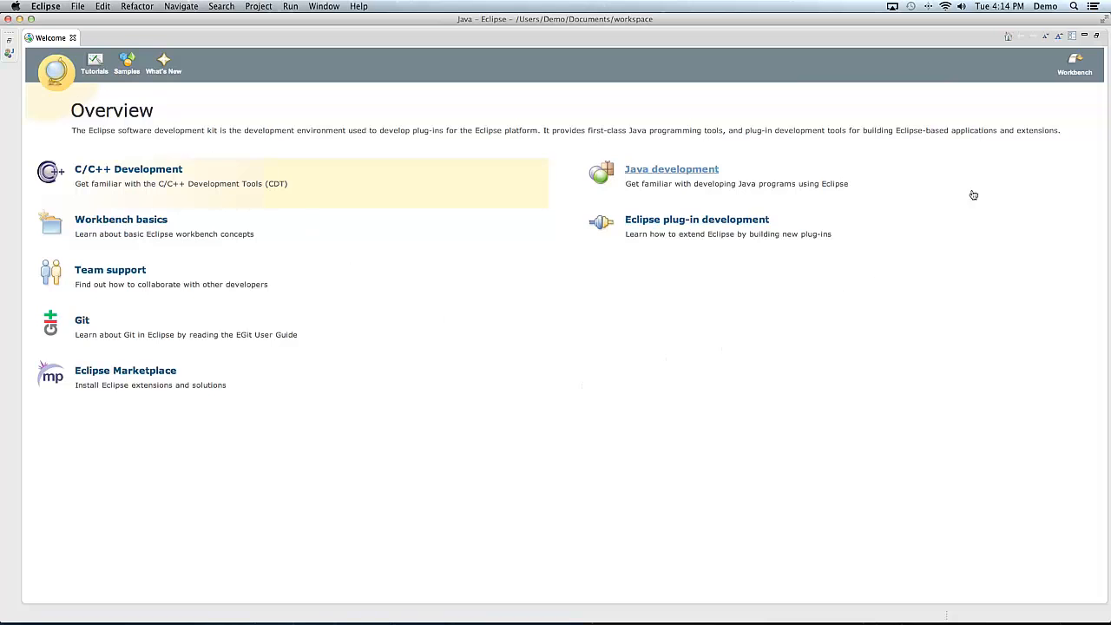
{"action": "left_click", "coordinate": [1077, 62]}
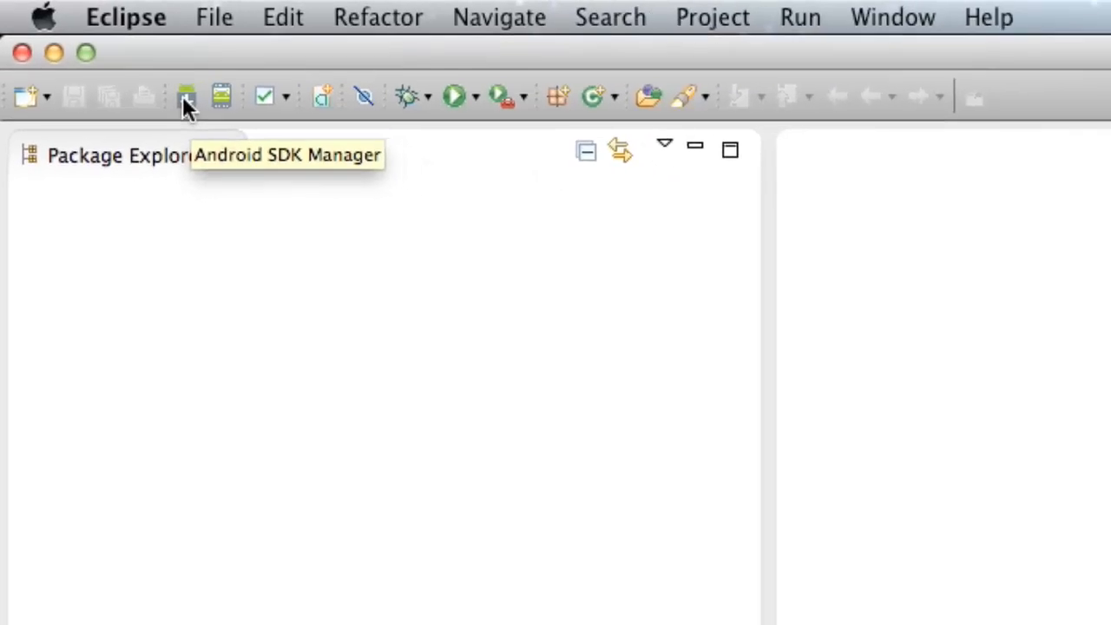
{"action": "left_click", "coordinate": [294, 160]}
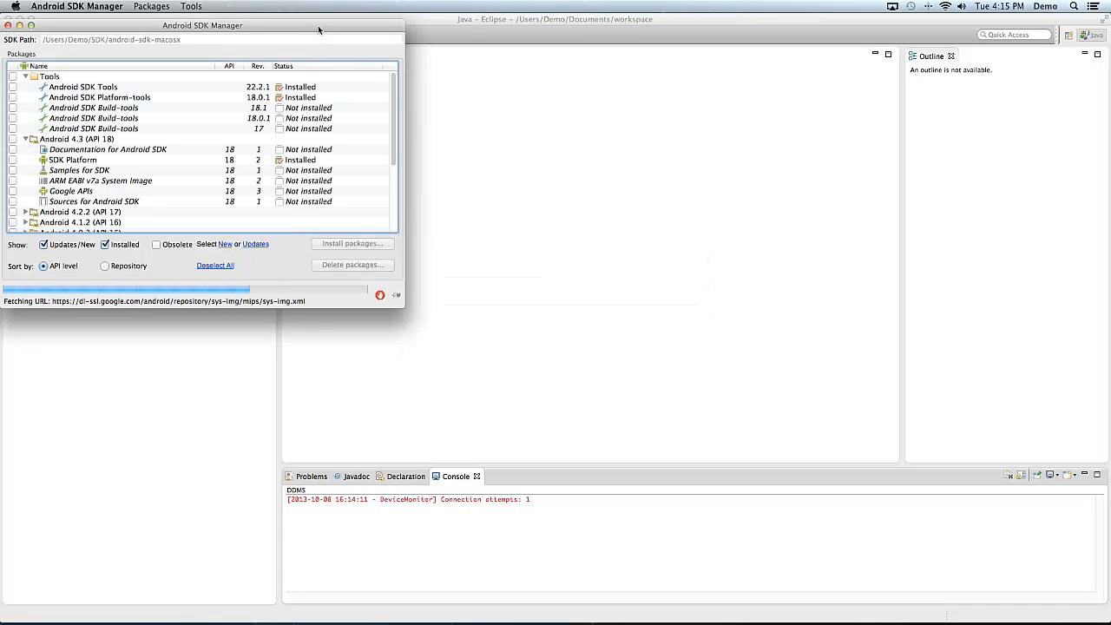
Move the Android SDK Manager window toward the middle of the screen and enlarge it to fit more of the package list
{"action": "left_click_drag", "start_coordinate": [318, 31], "coordinate": [673, 110]}
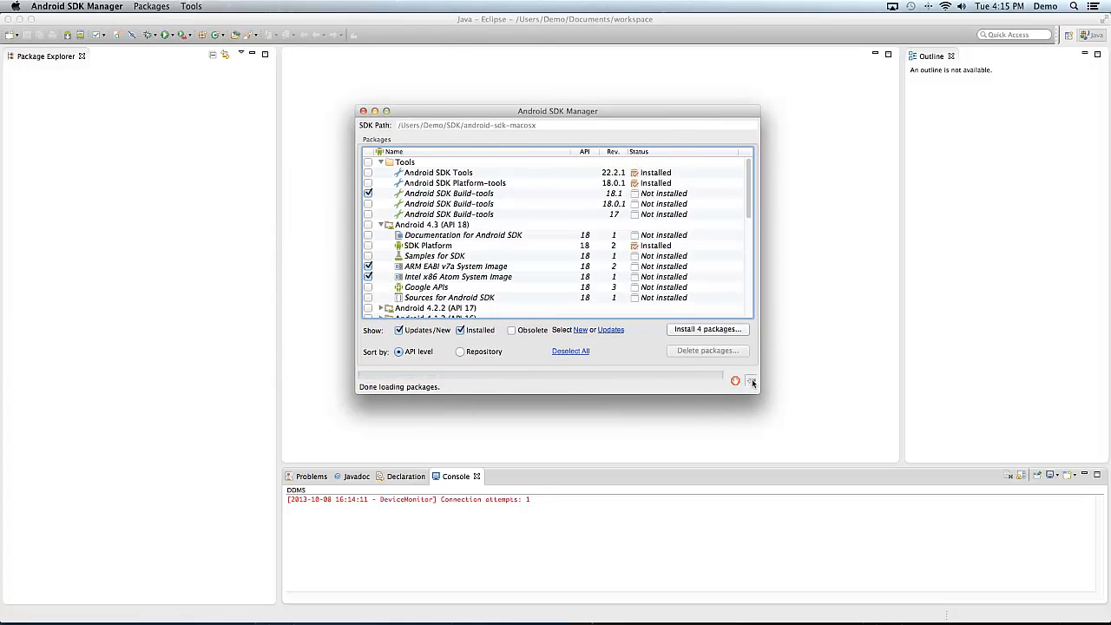
{"action": "left_click_drag", "start_coordinate": [755, 393], "coordinate": [804, 539]}
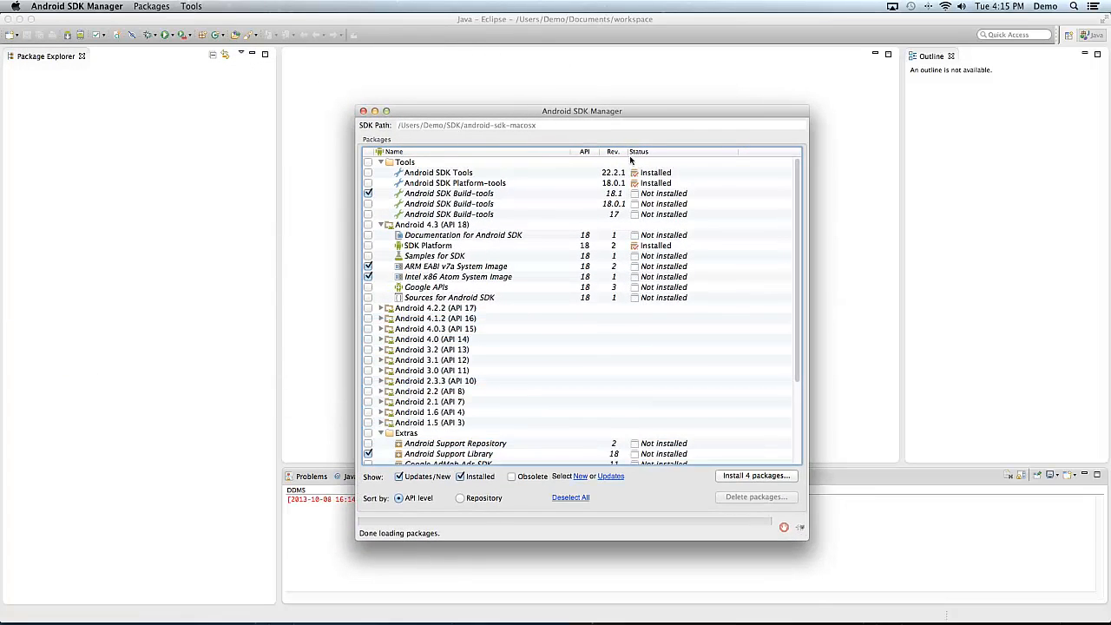
{"action": "left_click_drag", "start_coordinate": [611, 113], "coordinate": [596, 41]}
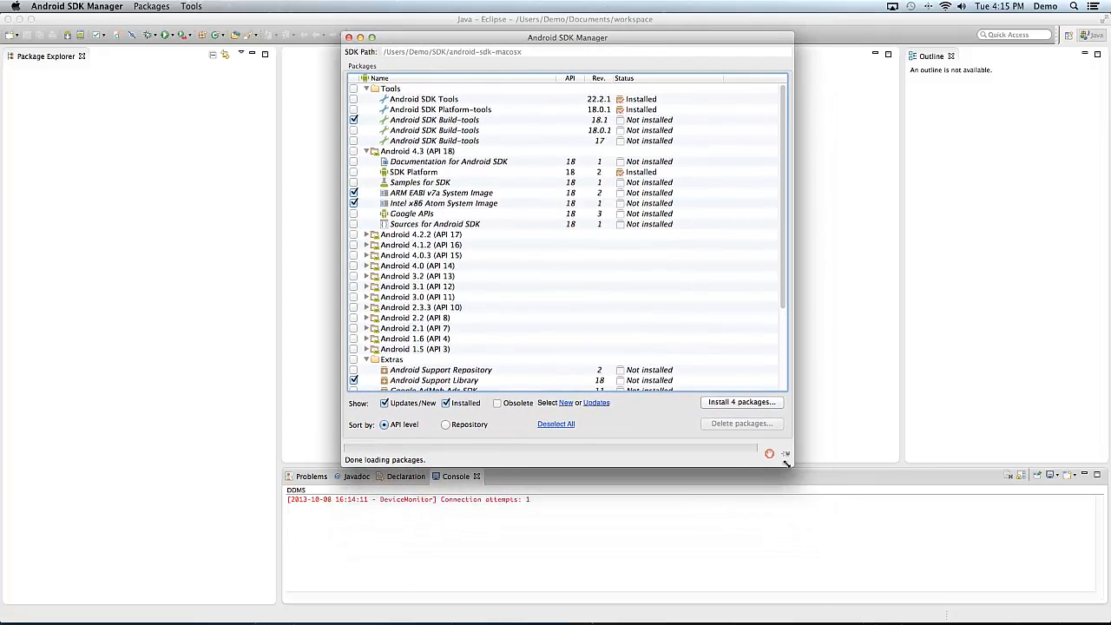
{"action": "left_click_drag", "start_coordinate": [786, 463], "coordinate": [786, 505]}
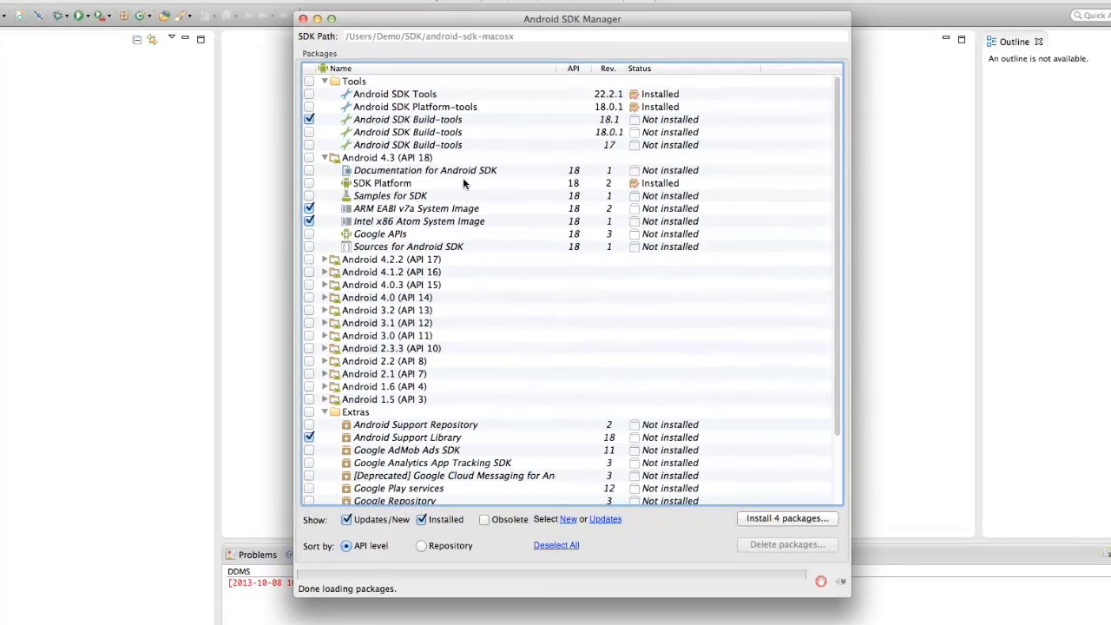
Add the Android 4.0 (API 14) SDK Platform to the preselected packages and review the list through Extras
{"action": "left_click", "coordinate": [323, 297]}
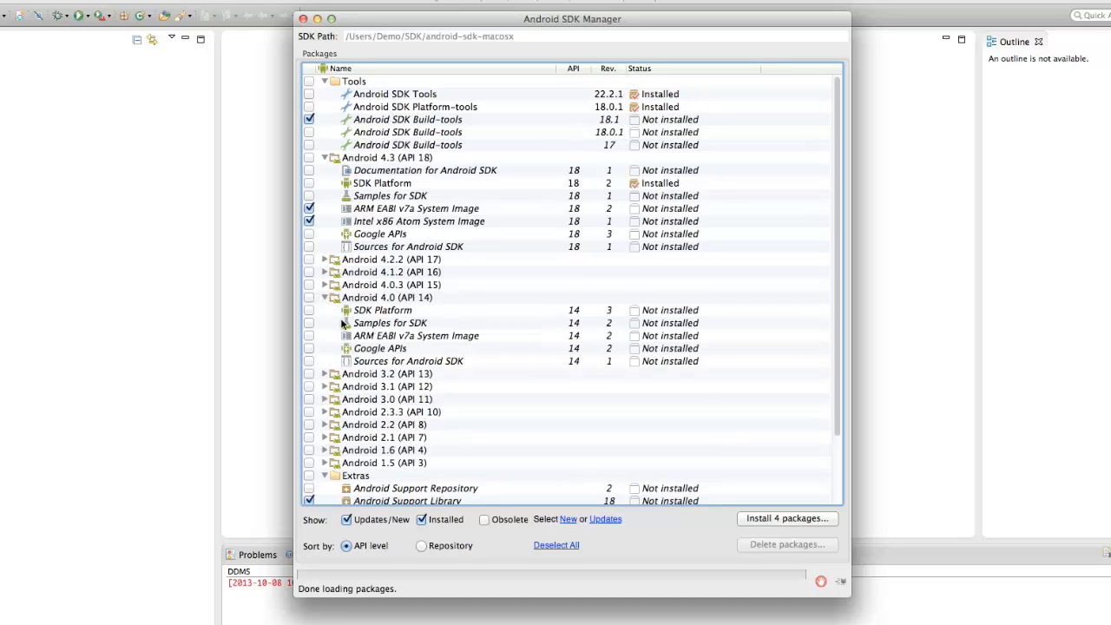
{"action": "left_click", "coordinate": [310, 312]}
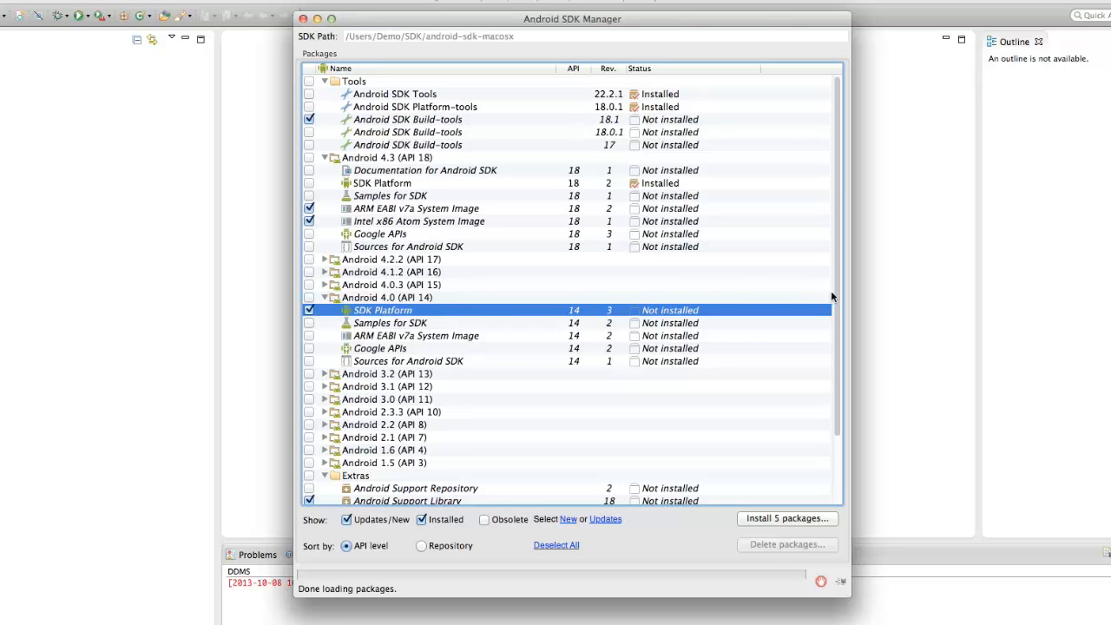
{"action": "scroll", "coordinate": [831, 296], "scroll_direction": "down", "scroll_amount": 3}
{"action": "scroll", "coordinate": [526, 473], "scroll_direction": "up", "scroll_amount": 2}
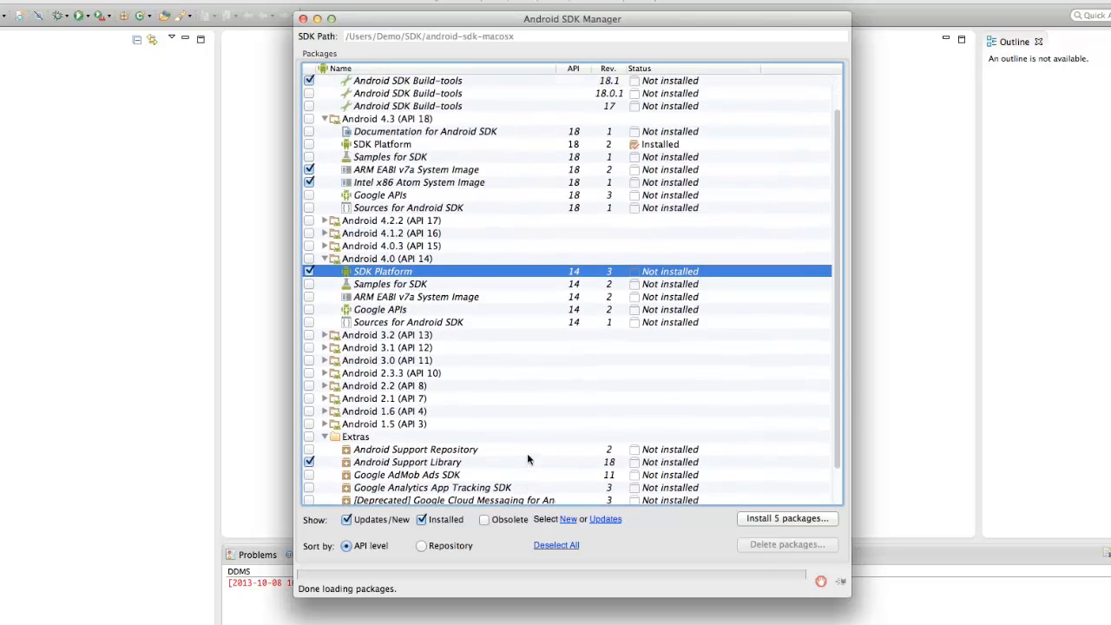
{"action": "scroll", "coordinate": [529, 452], "scroll_direction": "down", "scroll_amount": 2}
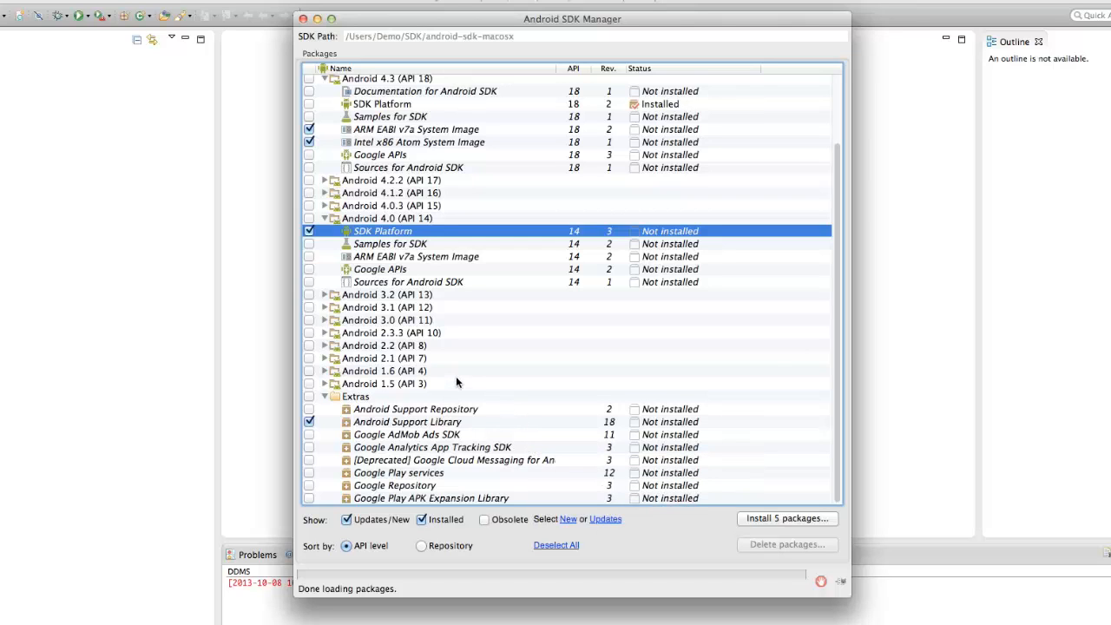
{"action": "scroll", "coordinate": [456, 383], "scroll_direction": "up", "scroll_amount": 2}
{"action": "scroll", "coordinate": [455, 386], "scroll_direction": "up", "scroll_amount": 3}
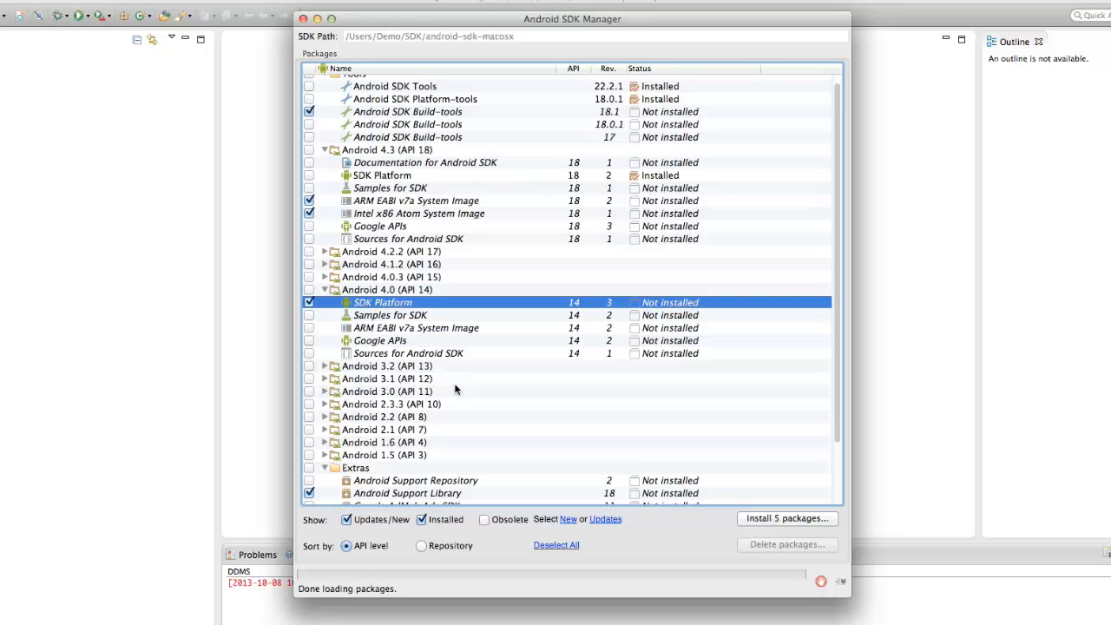
{"action": "scroll", "coordinate": [456, 390], "scroll_direction": "down", "scroll_amount": 3}
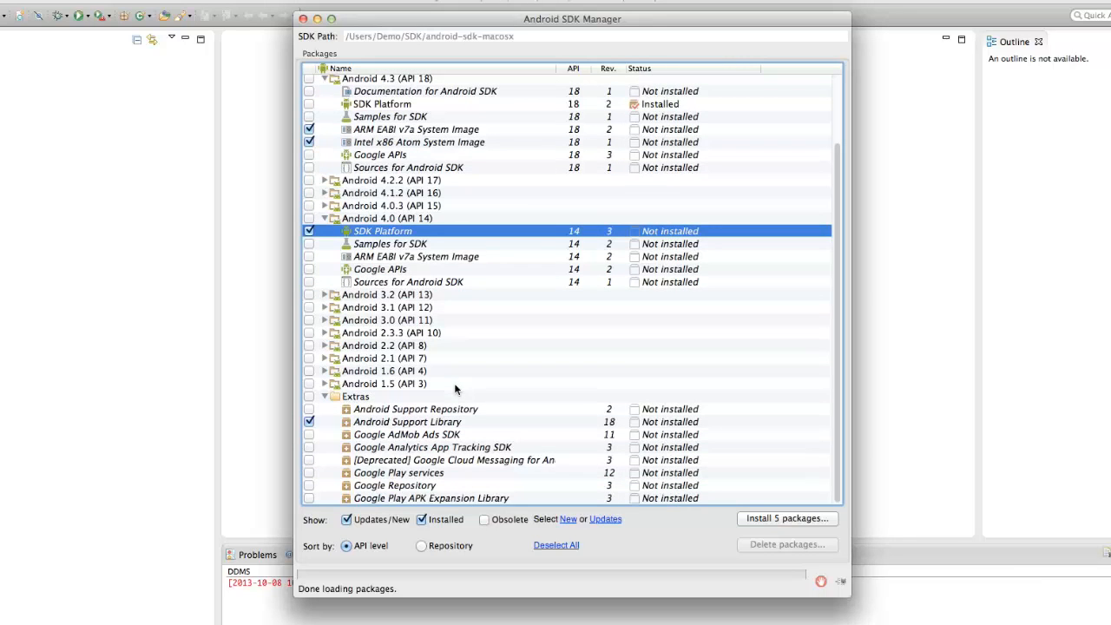
Accept both the Android SDK License and the Intel Android Sysimage License, and install the five selected packages
{"action": "left_click", "coordinate": [770, 518]}
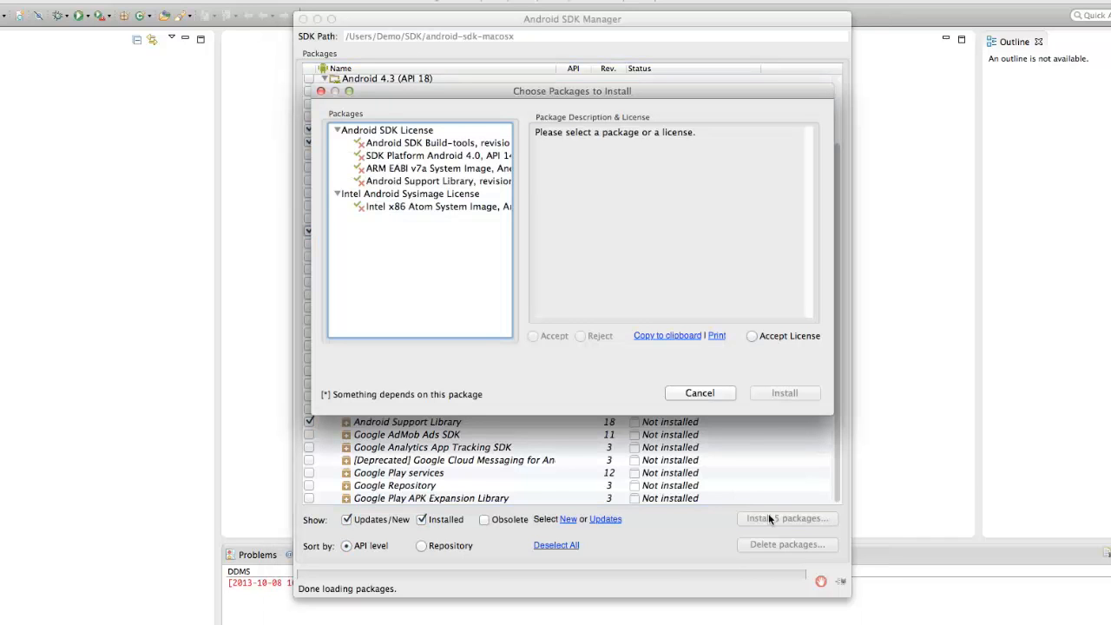
{"action": "left_click", "coordinate": [426, 132]}
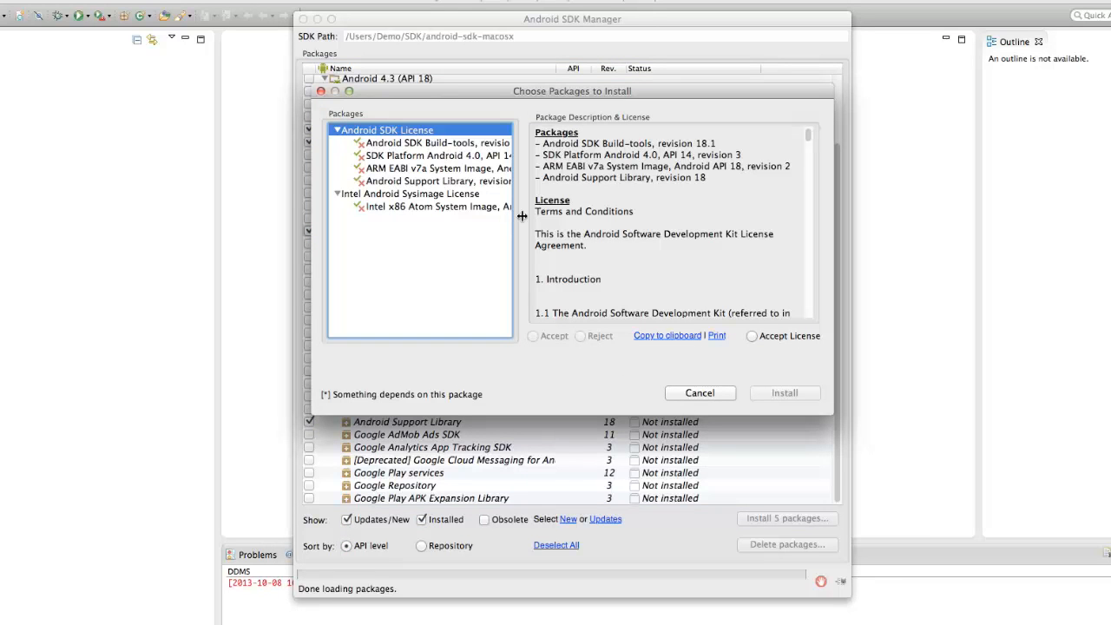
{"action": "left_click", "coordinate": [775, 338]}
{"action": "left_click", "coordinate": [399, 194]}
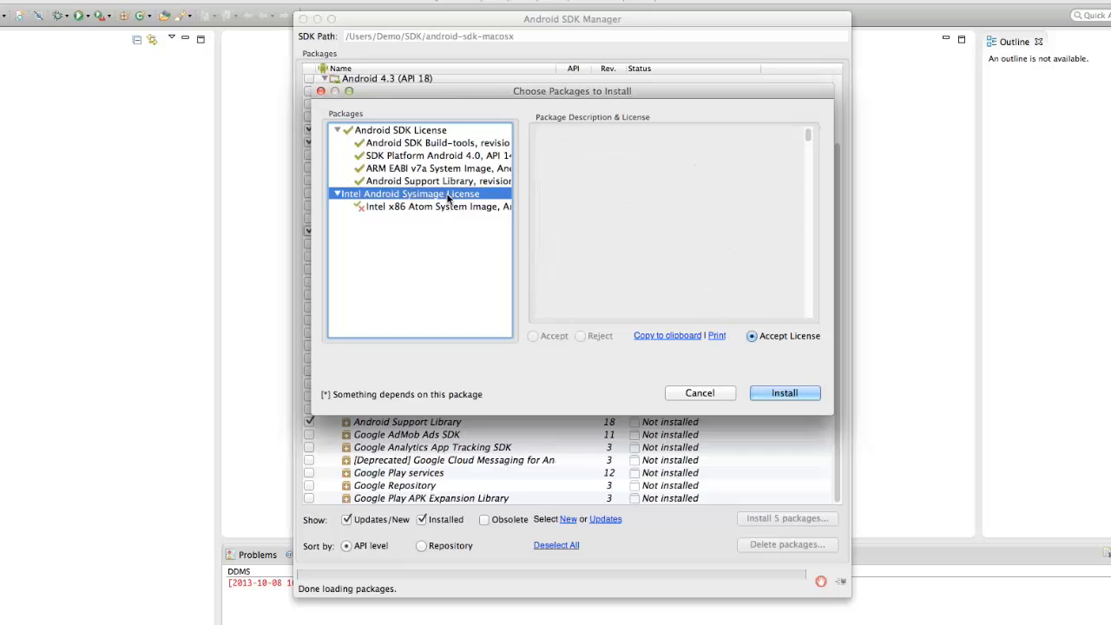
{"action": "left_click", "coordinate": [772, 336]}
{"action": "left_click", "coordinate": [779, 395]}
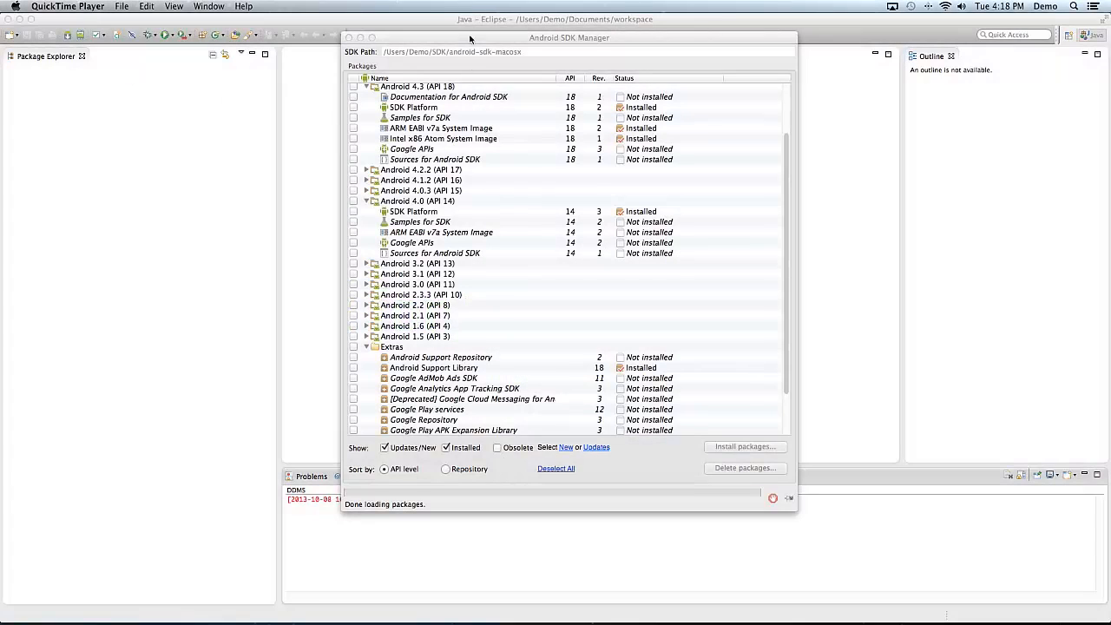
Close the Android SDK Manager and return to the Eclipse workbench
{"action": "left_click", "coordinate": [470, 39]}
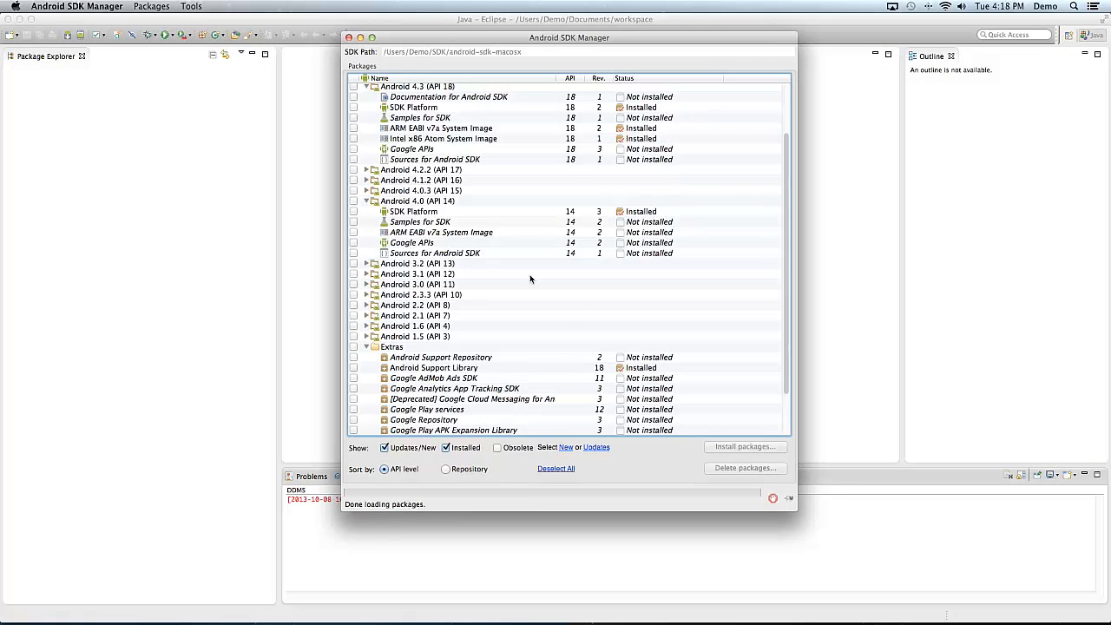
{"action": "left_click", "coordinate": [348, 37]}
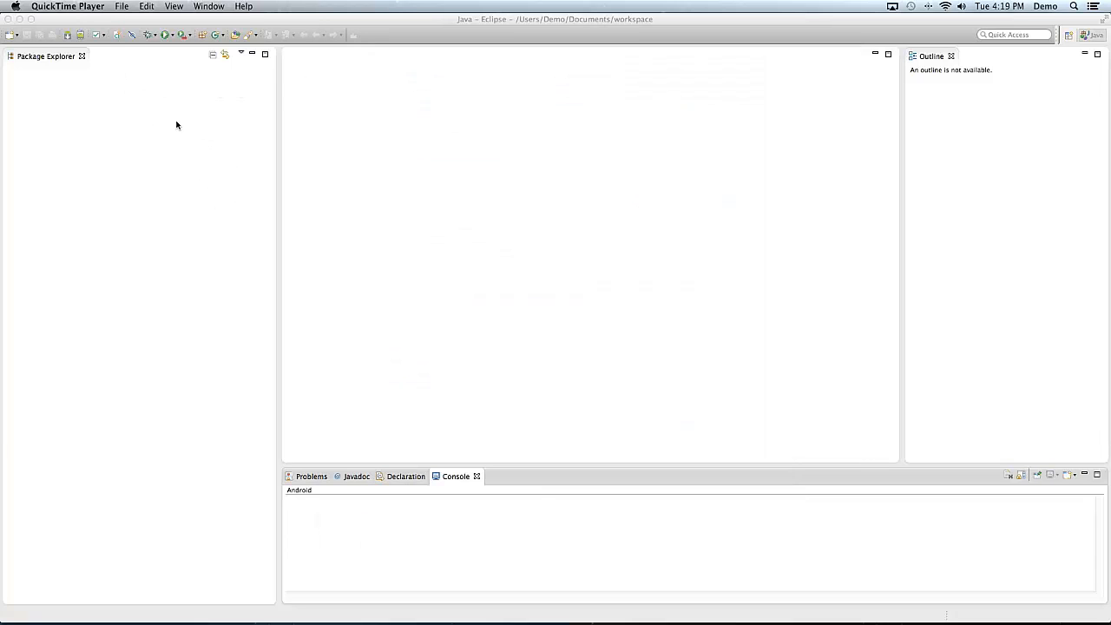
{"action": "left_click", "coordinate": [379, 19]}
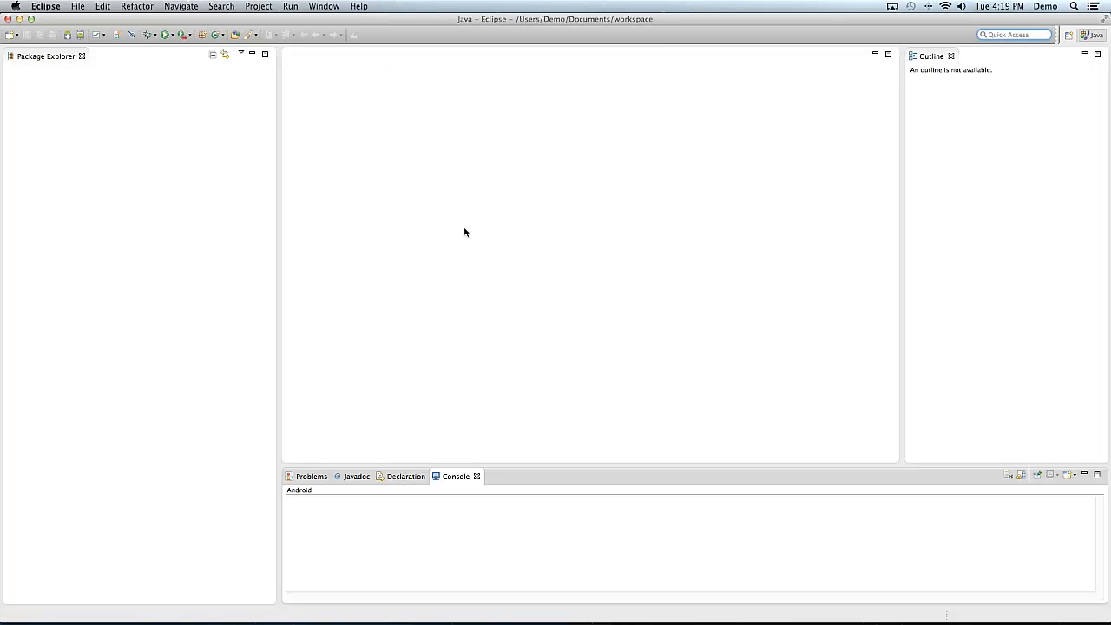
Examine the Device, Target and CPU/ABI choices for a new Android virtual device, cancel the definition, and close the Android Virtual Device Manager
{"action": "left_click", "coordinate": [80, 35]}
{"action": "left_click", "coordinate": [713, 200]}
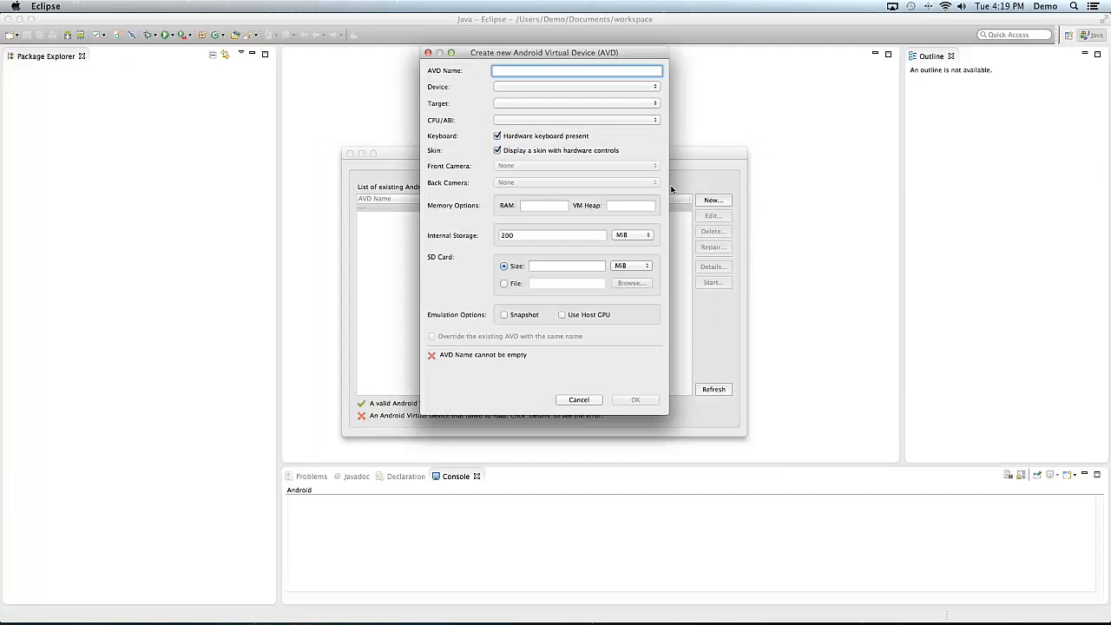
{"action": "left_click", "coordinate": [581, 87]}
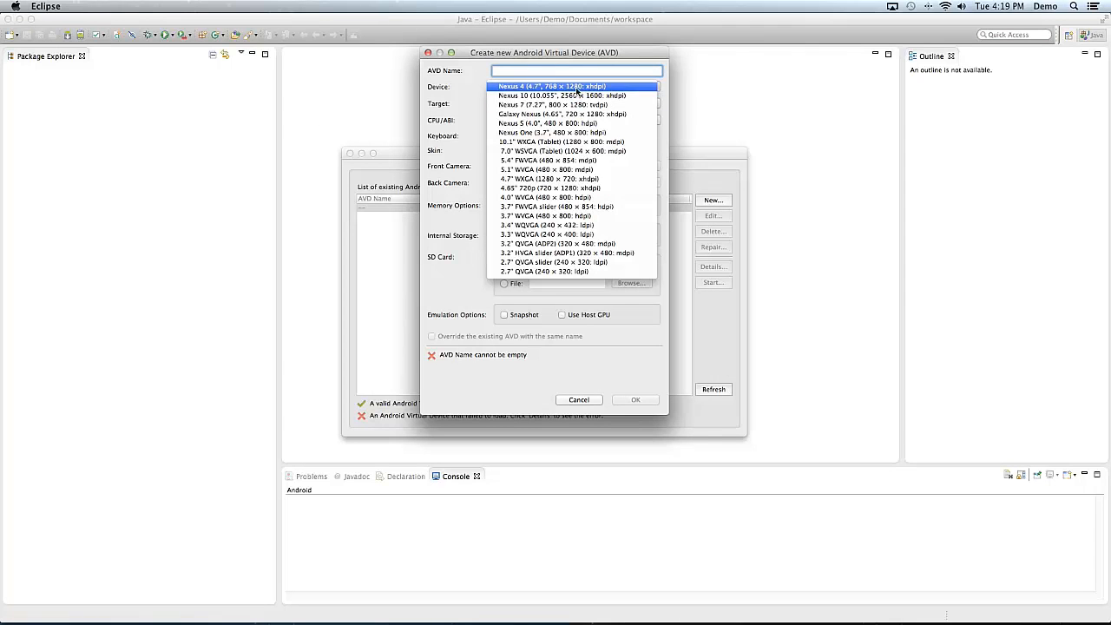
{"action": "left_click", "coordinate": [576, 71]}
{"action": "left_click", "coordinate": [586, 103]}
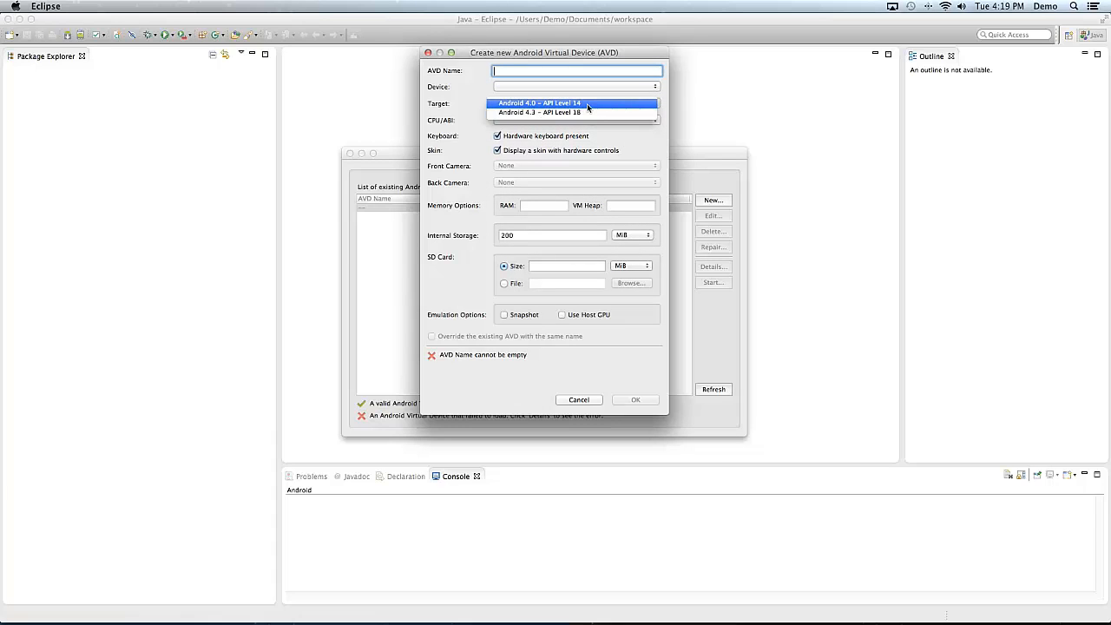
{"action": "left_click", "coordinate": [588, 105]}
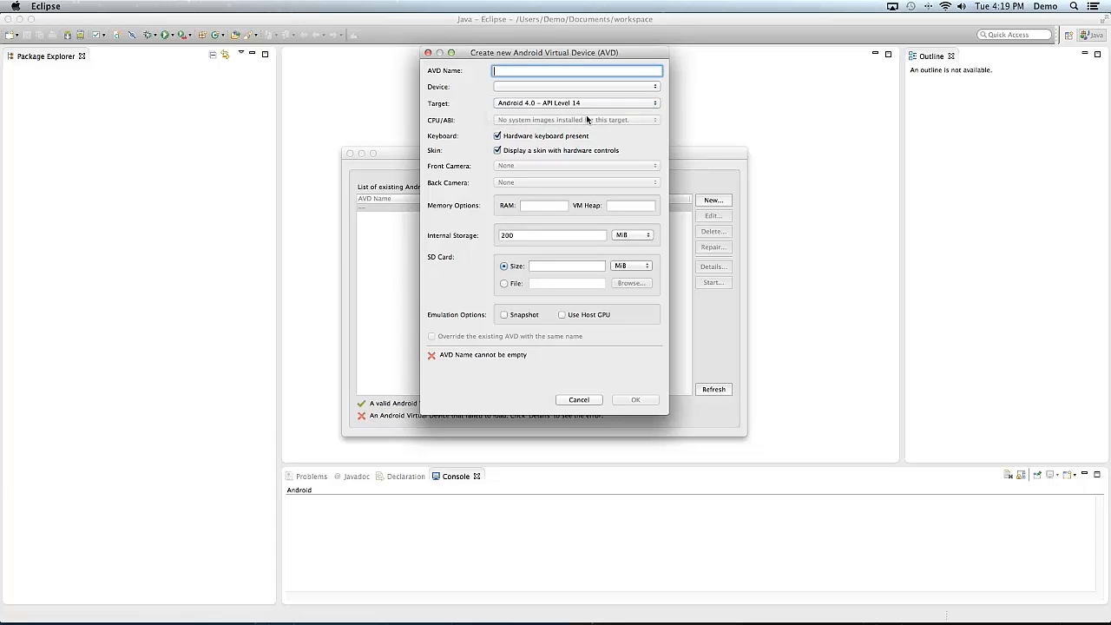
{"action": "left_click", "coordinate": [591, 106]}
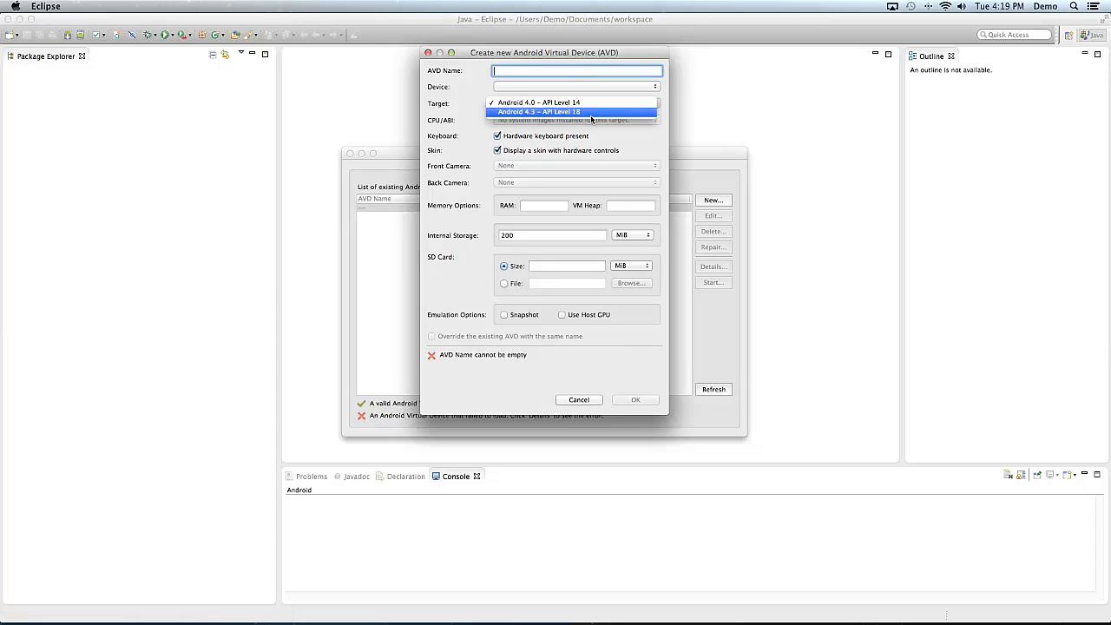
{"action": "left_click", "coordinate": [591, 112]}
{"action": "left_click", "coordinate": [592, 121]}
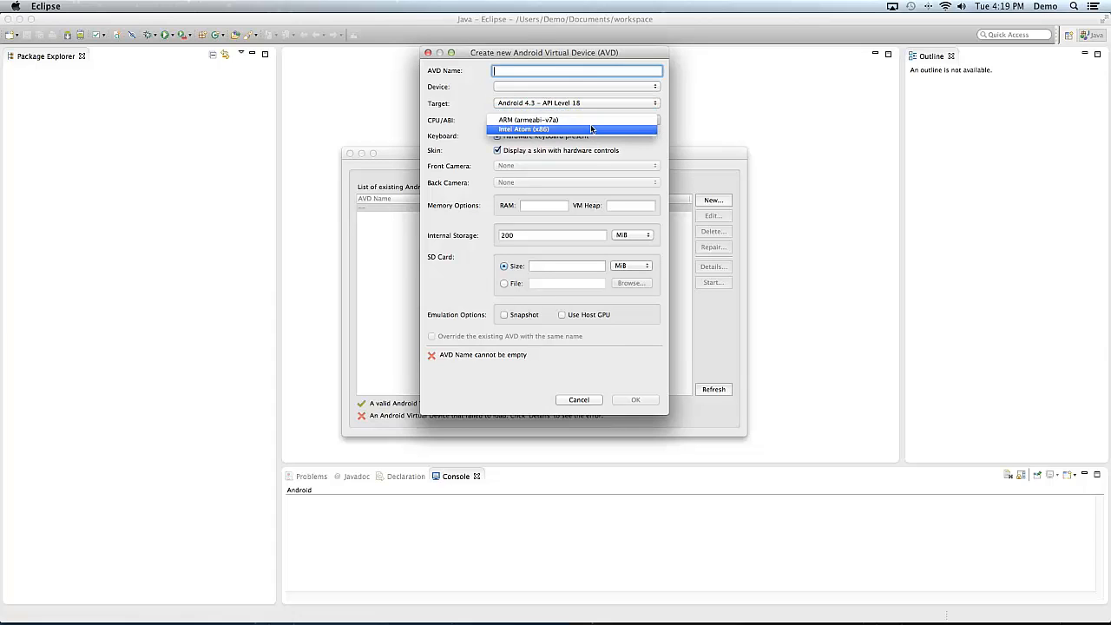
{"action": "left_click", "coordinate": [588, 106]}
{"action": "left_click", "coordinate": [587, 102]}
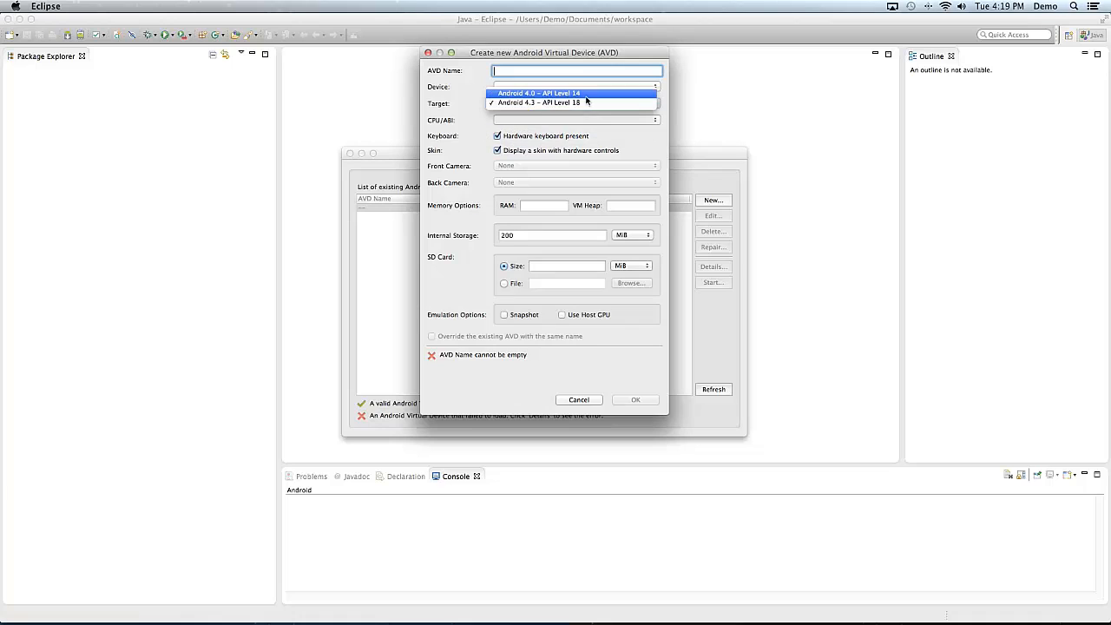
{"action": "left_click", "coordinate": [587, 94]}
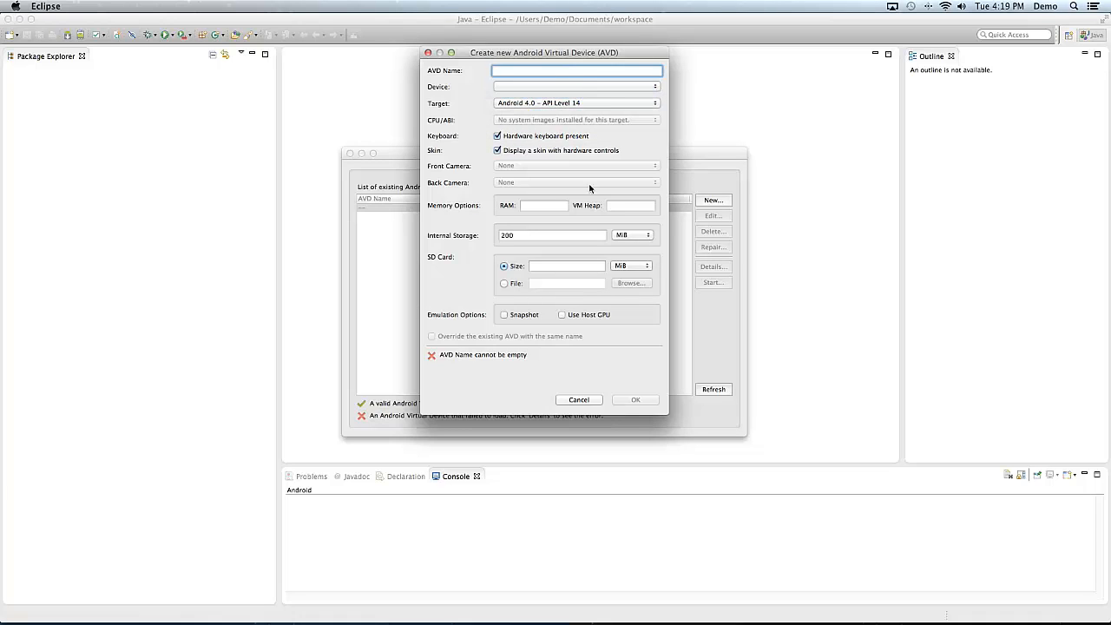
{"action": "left_click", "coordinate": [585, 401]}
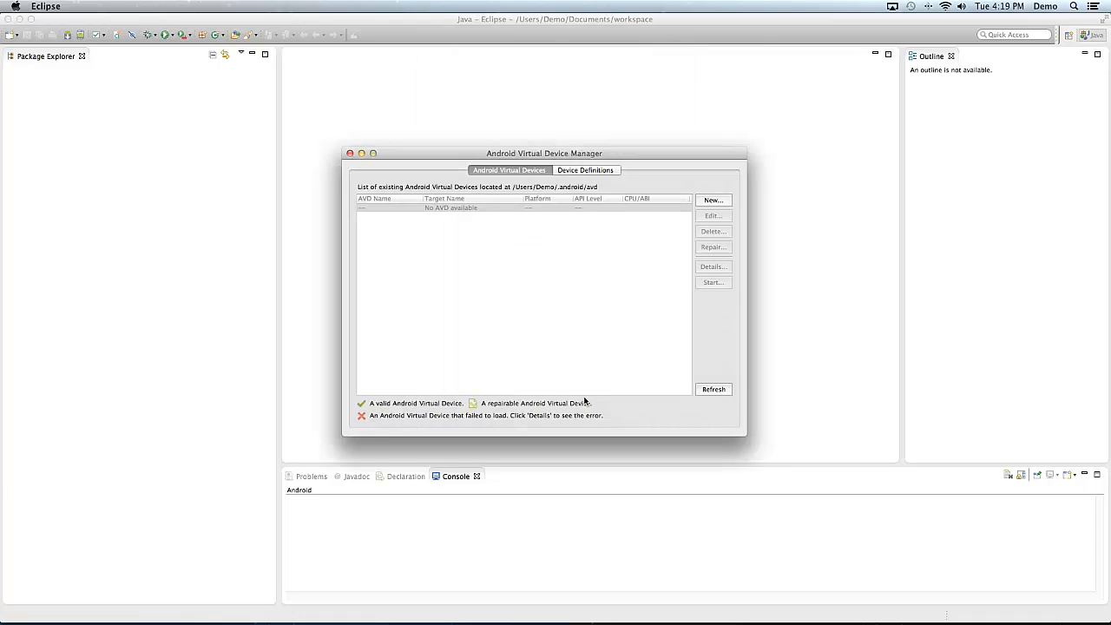
{"action": "left_click", "coordinate": [350, 154]}
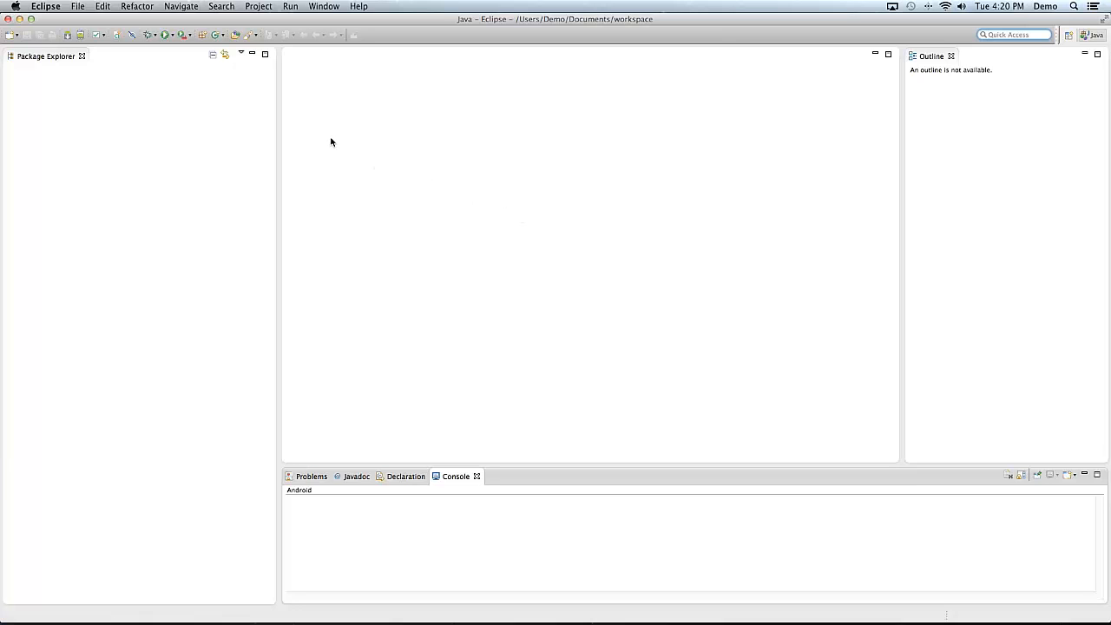
Add the Android LogCat view to the workbench
{"action": "left_click", "coordinate": [327, 7]}
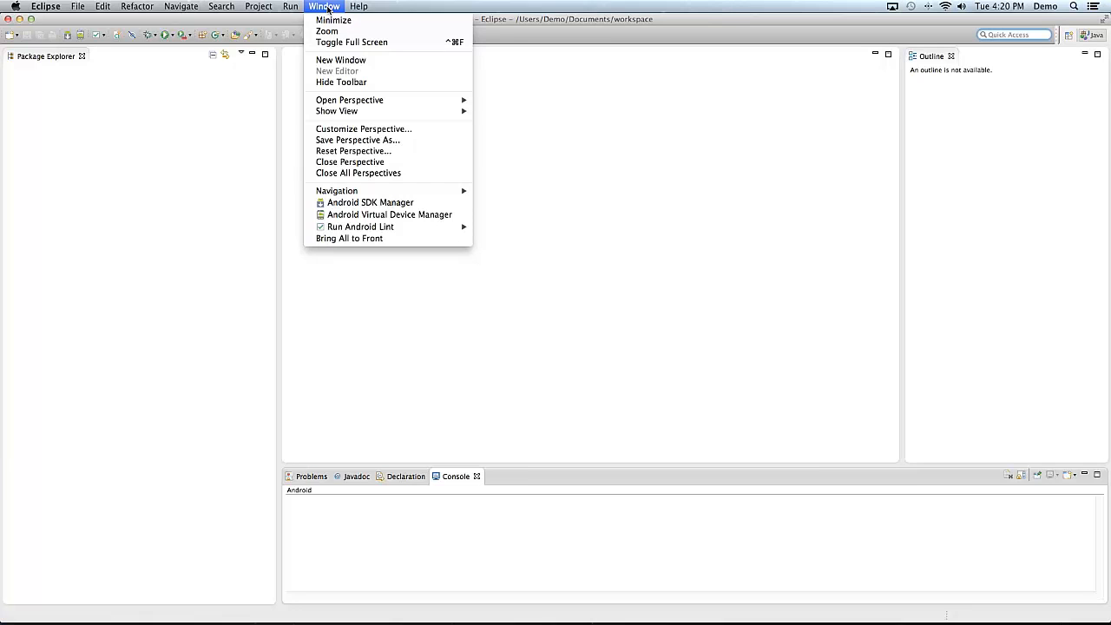
{"action": "mouse_move", "coordinate": [360, 113]}
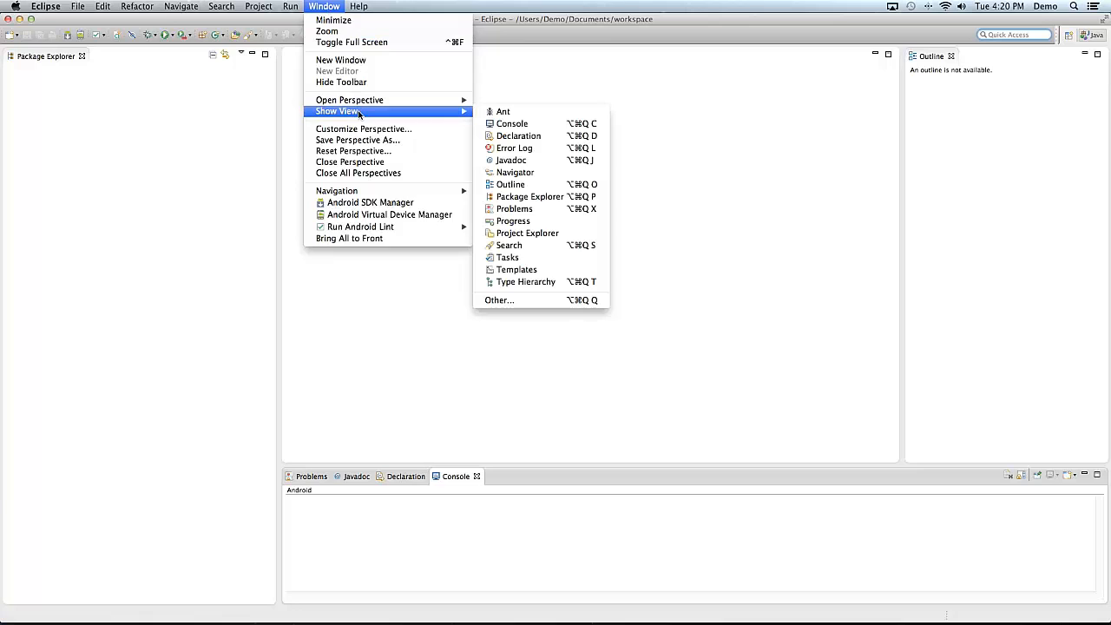
{"action": "left_click", "coordinate": [560, 300]}
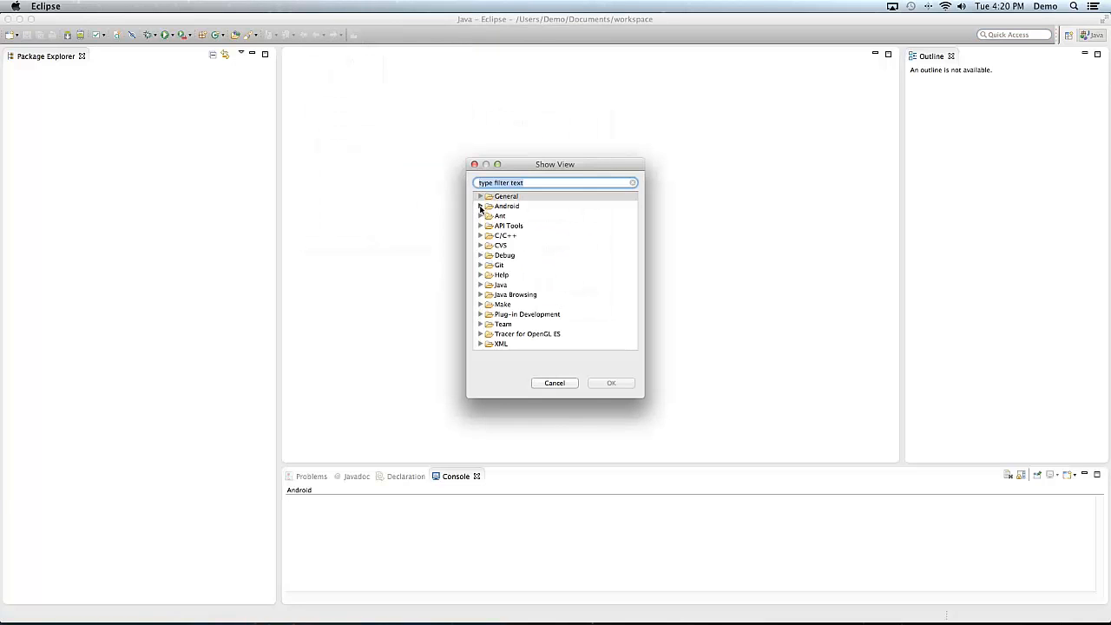
{"action": "left_click", "coordinate": [480, 206]}
{"action": "mouse_move", "coordinate": [634, 228]}
{"action": "left_mouse_down"}
{"action": "mouse_move", "coordinate": [635, 273]}
{"action": "mouse_move", "coordinate": [636, 239]}
{"action": "left_mouse_up"}
{"action": "left_click", "coordinate": [516, 261]}
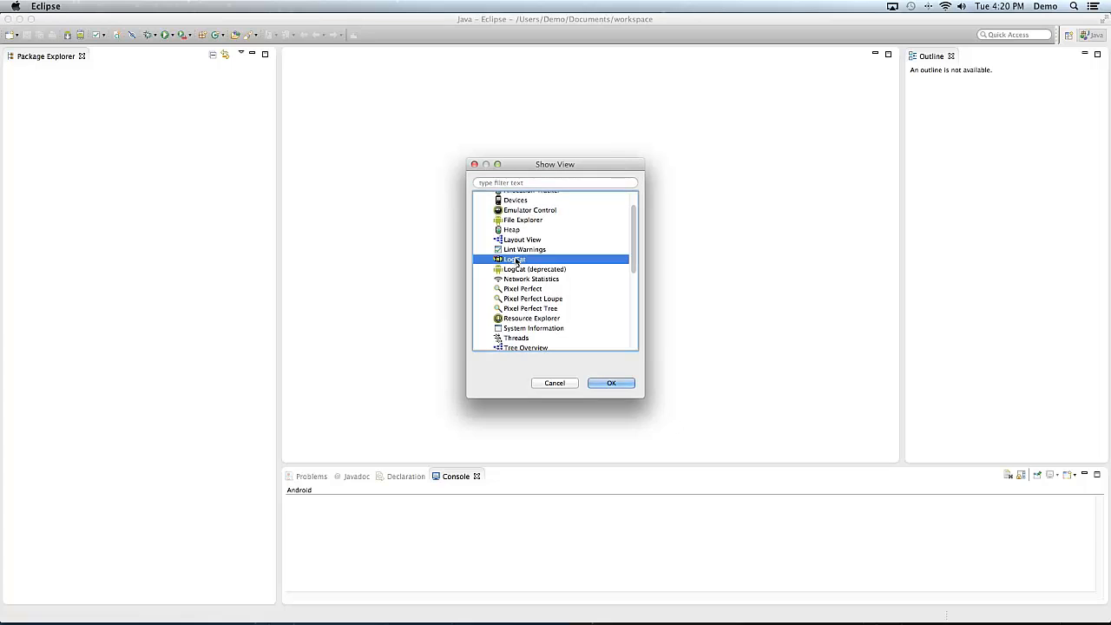
{"action": "left_click", "coordinate": [599, 381]}
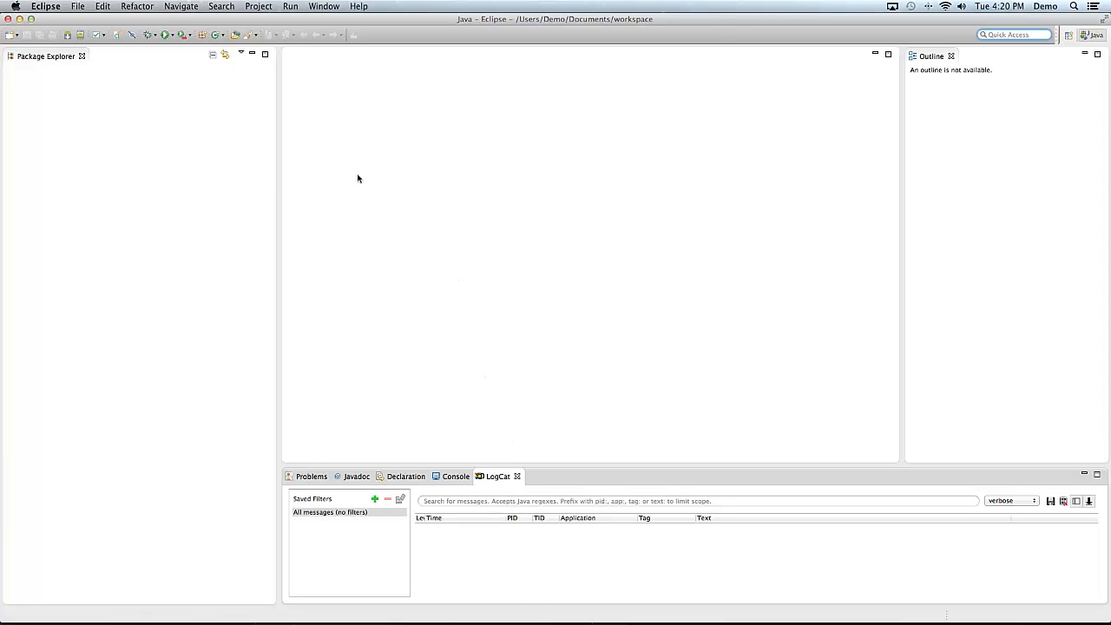
Add the Android Devices view beside LogCat and bring LogCat back to the front
{"action": "left_click", "coordinate": [325, 10]}
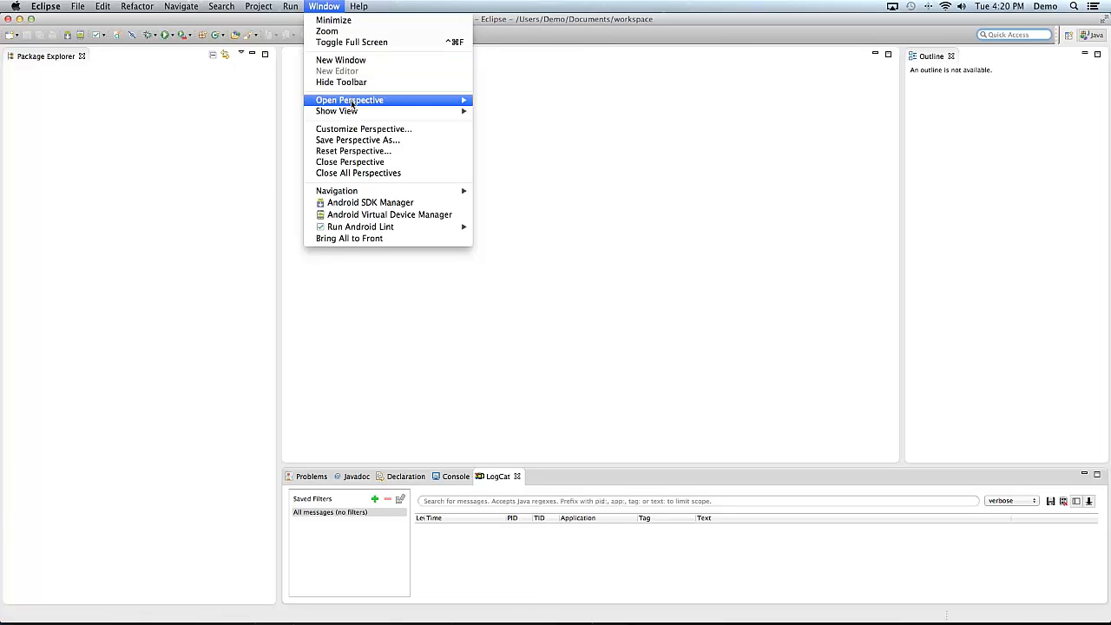
{"action": "mouse_move", "coordinate": [351, 111]}
{"action": "left_click", "coordinate": [530, 304]}
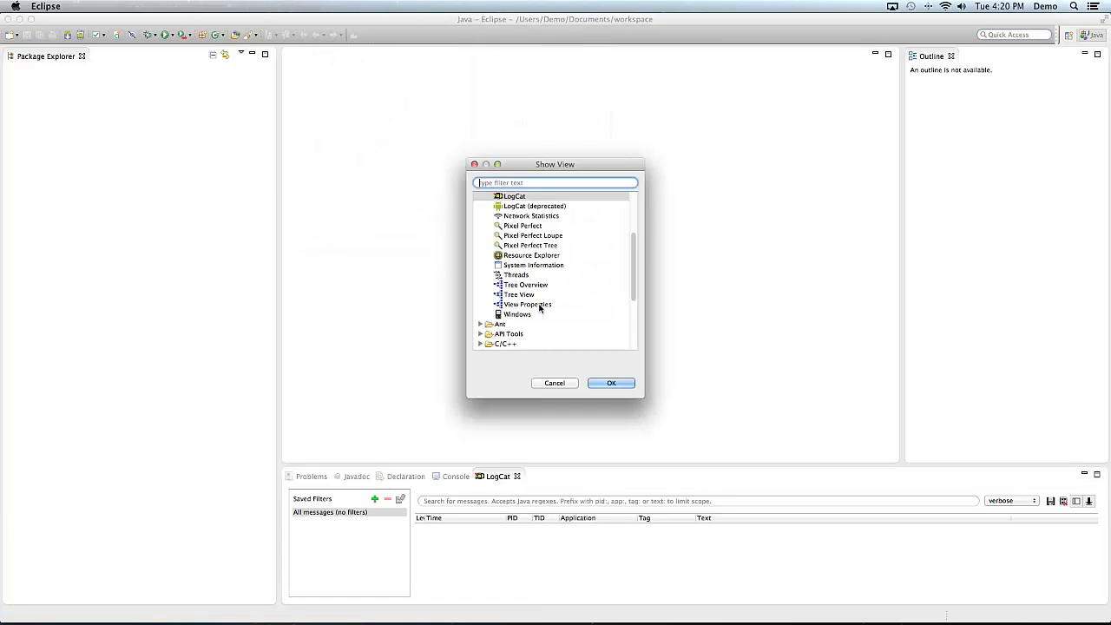
{"action": "scroll", "coordinate": [635, 245], "scroll_direction": "up", "scroll_amount": 5}
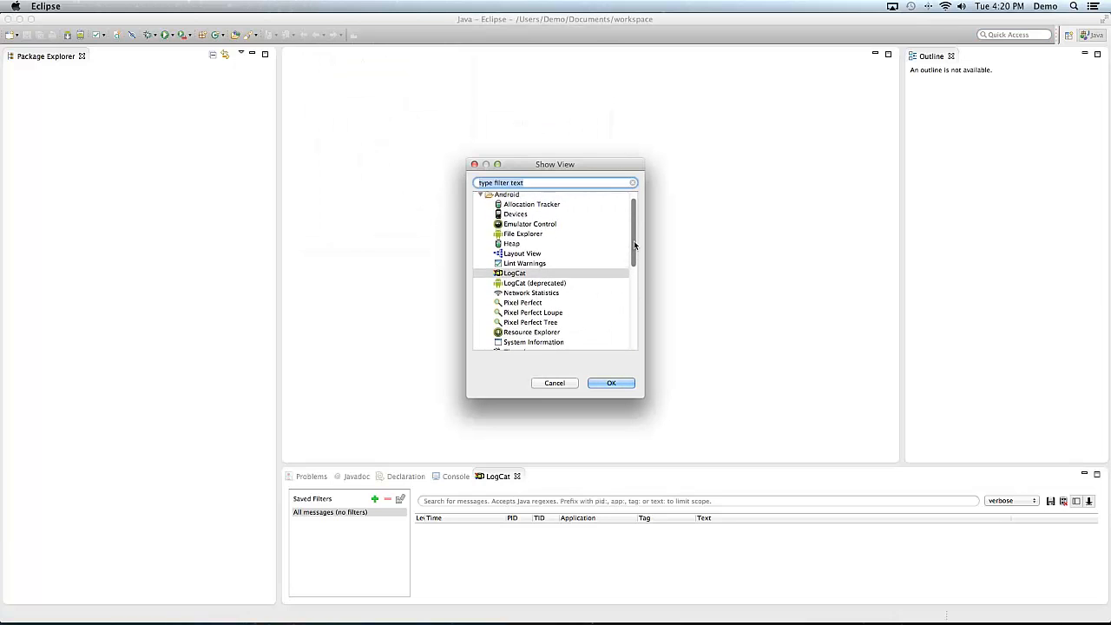
{"action": "scroll", "coordinate": [634, 240], "scroll_direction": "up", "scroll_amount": 1}
{"action": "left_click", "coordinate": [564, 227]}
{"action": "left_click", "coordinate": [612, 383]}
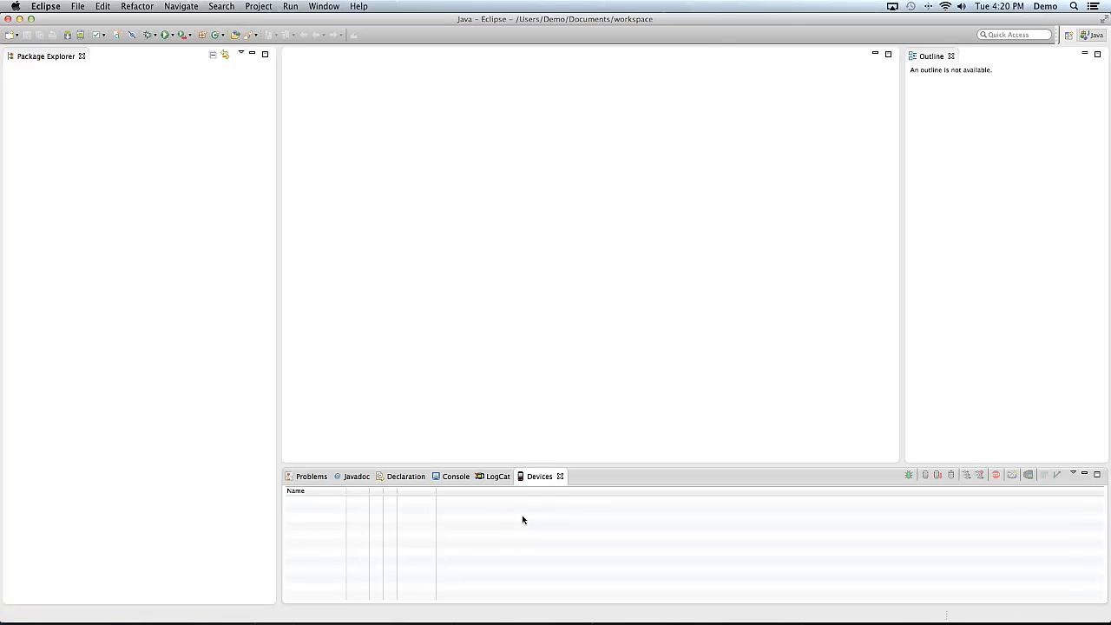
{"action": "left_click", "coordinate": [494, 478]}
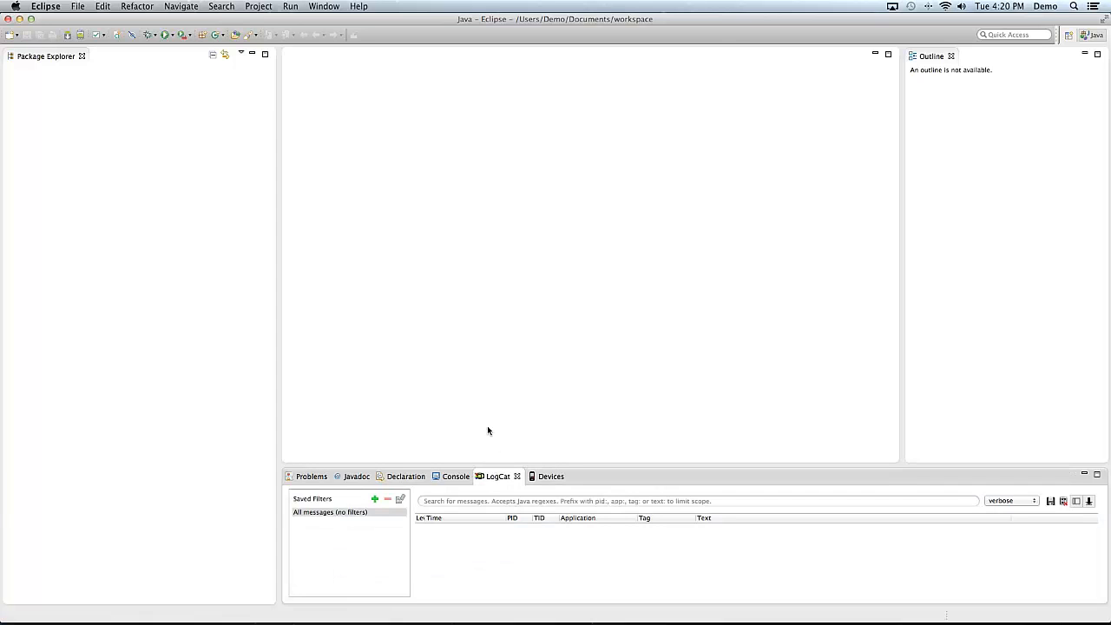
Start a new Android Application Project named Test, keeping the default package name, SDK levels and theme
{"action": "left_click", "coordinate": [83, 8]}
{"action": "mouse_move", "coordinate": [82, 20]}
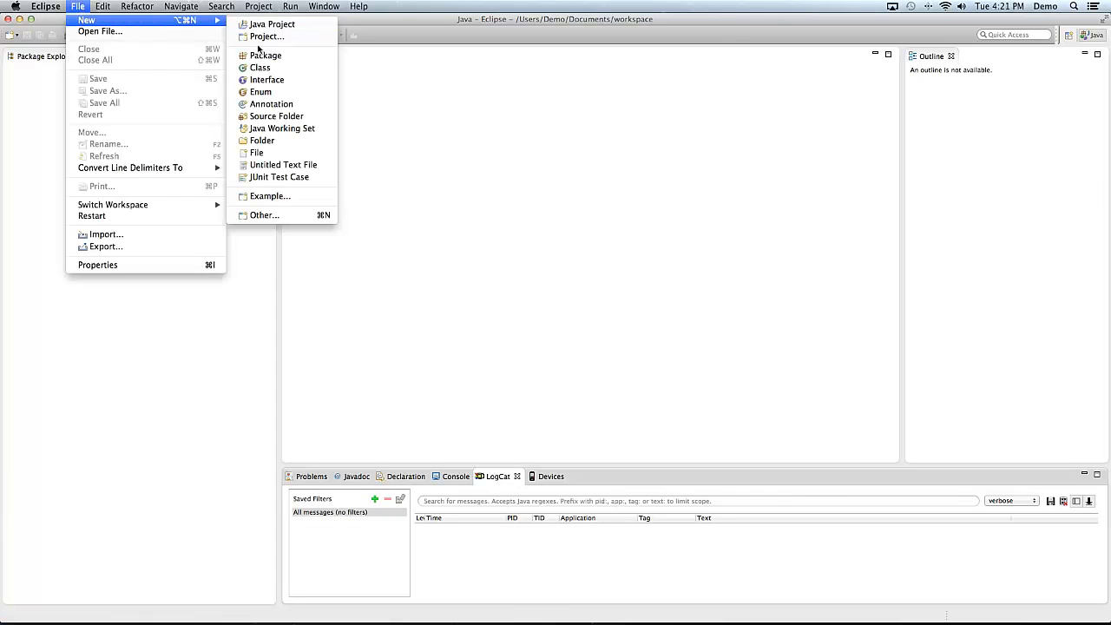
{"action": "left_click", "coordinate": [261, 37]}
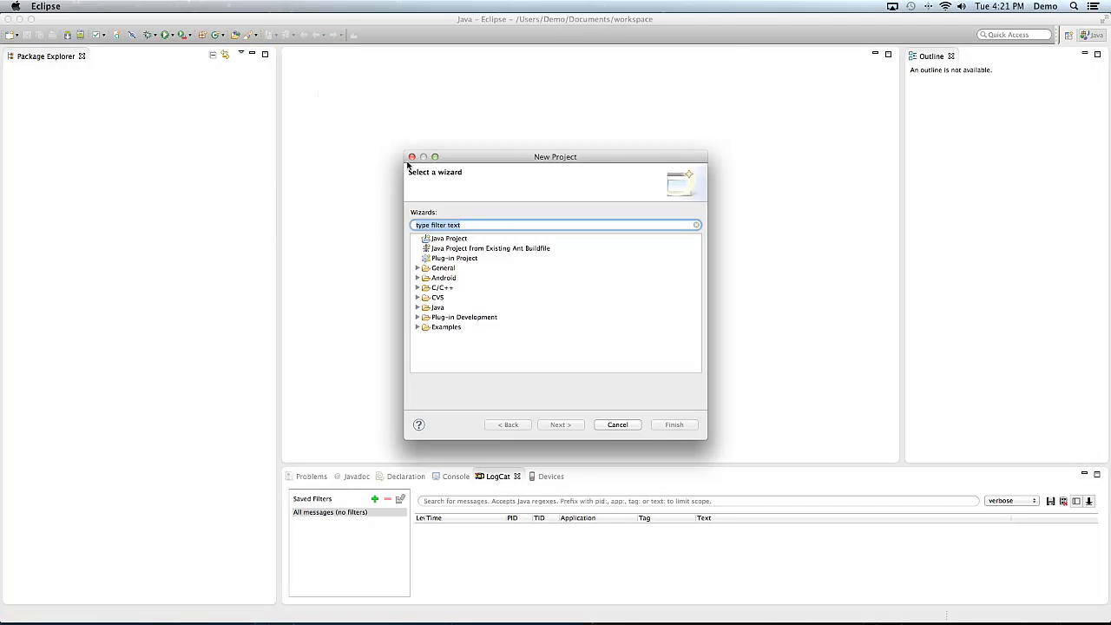
{"action": "left_click", "coordinate": [418, 278]}
{"action": "left_click", "coordinate": [472, 289]}
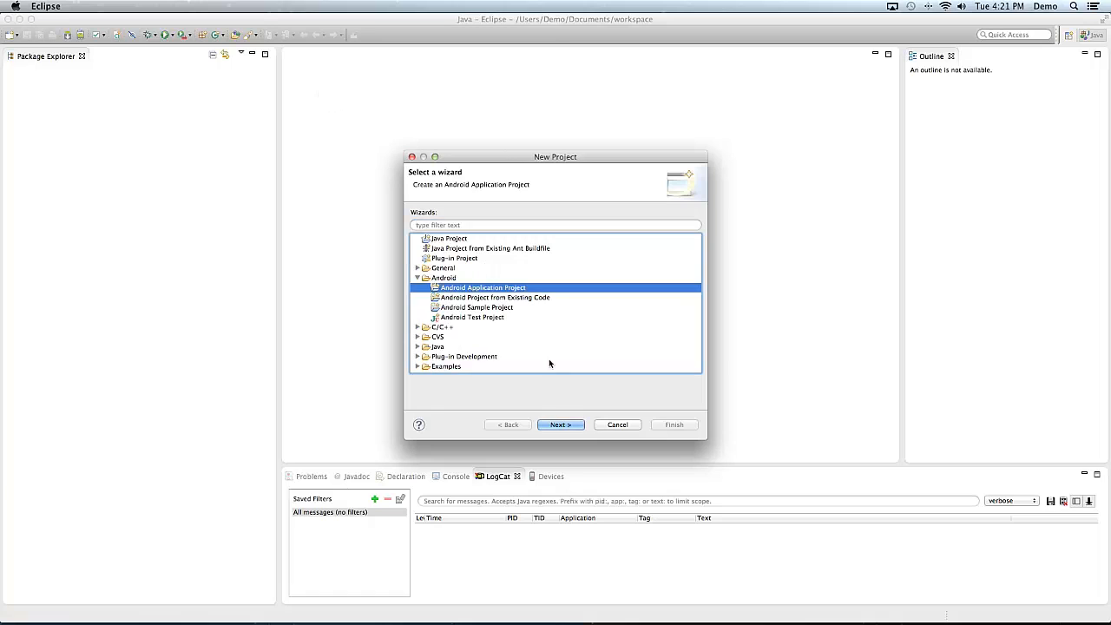
{"action": "left_click", "coordinate": [568, 424]}
{"action": "type", "text": "Test"}
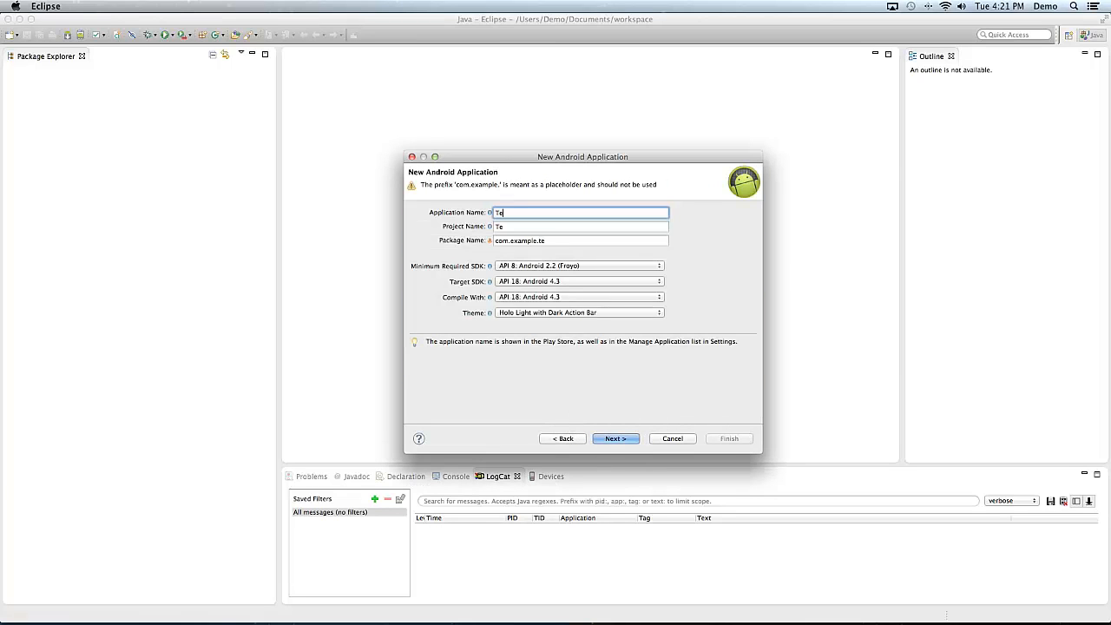
{"action": "left_click", "coordinate": [624, 437]}
Turn off the custom launcher icon, keep the Blank Activity template, and finish creating the project
{"action": "left_click", "coordinate": [416, 213]}
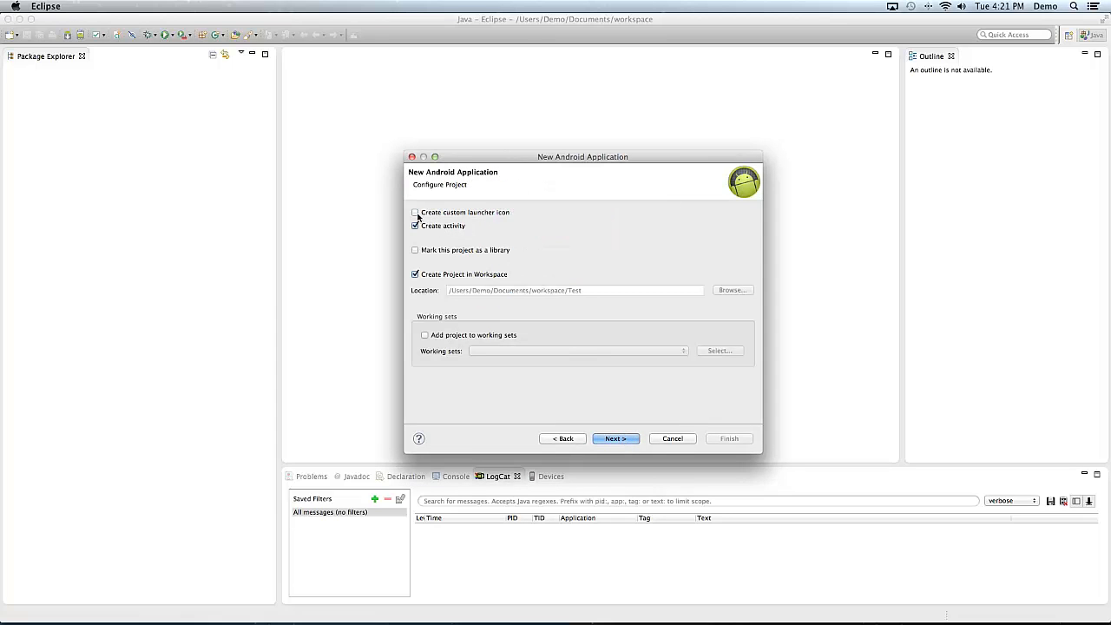
{"action": "left_click", "coordinate": [631, 439]}
{"action": "left_click", "coordinate": [631, 439]}
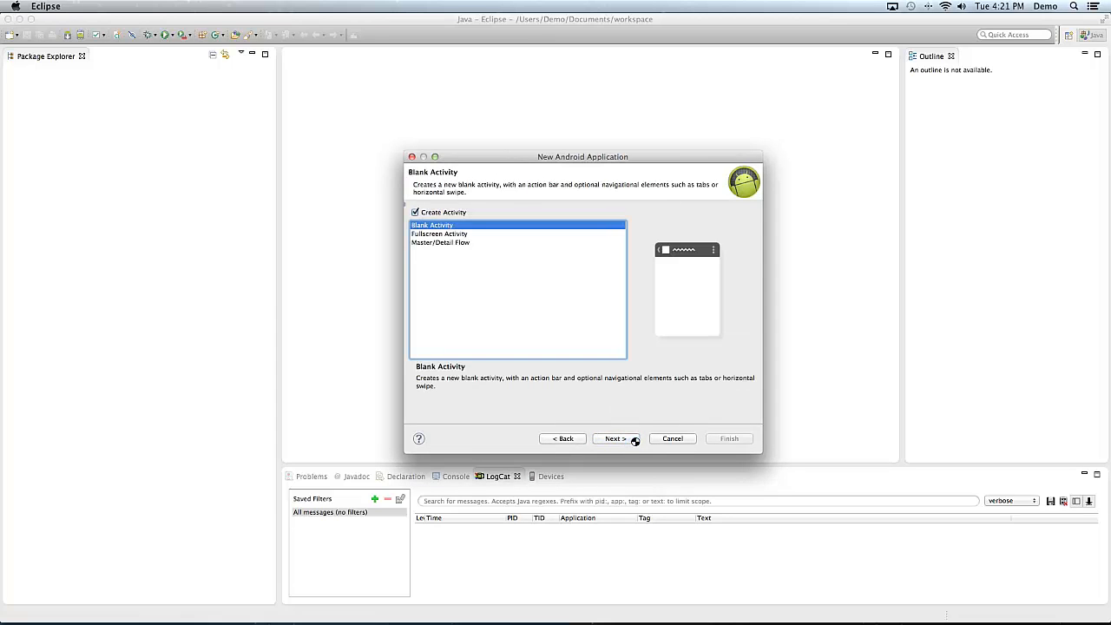
{"action": "left_click", "coordinate": [722, 438]}
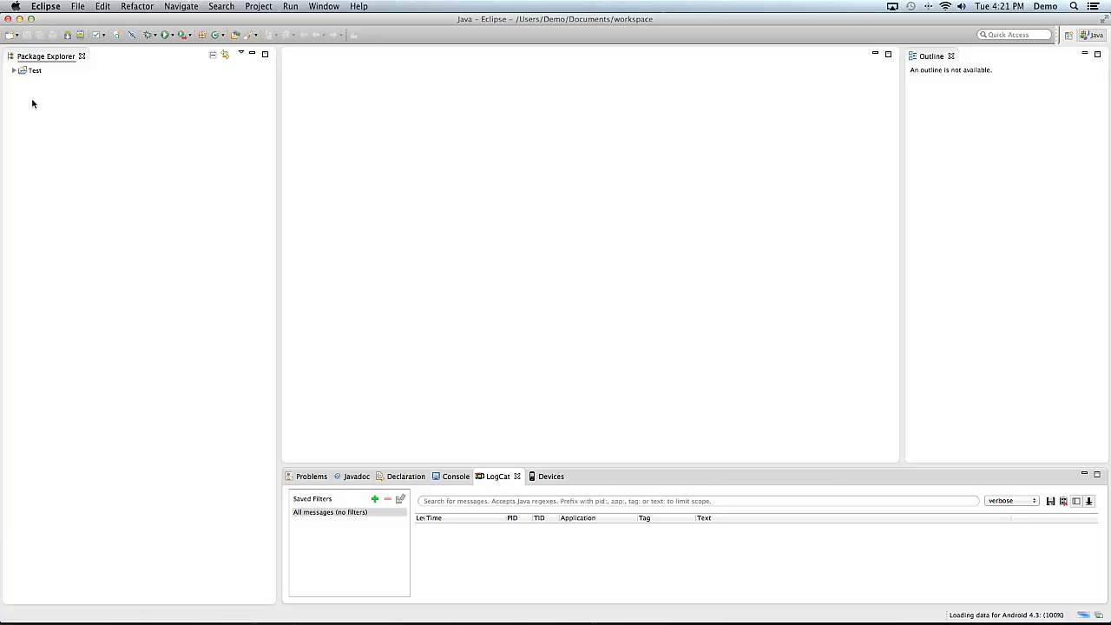
Expand the Test project, open AndroidManifest.xml, and examine the MainActivity class declaration in MainActivity.java
{"action": "left_click", "coordinate": [14, 71]}
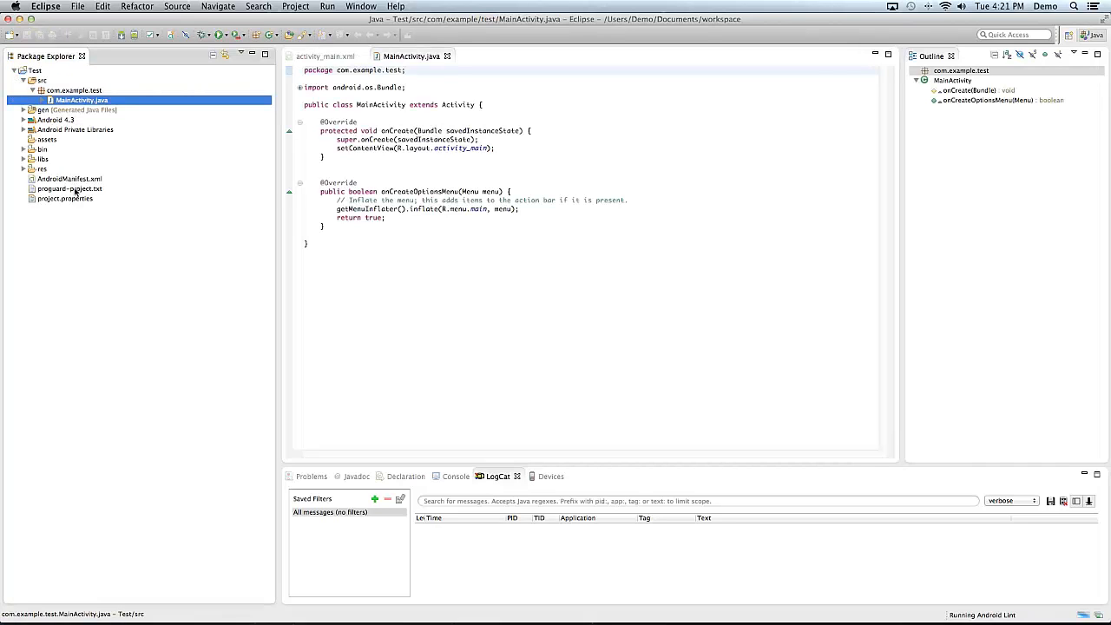
{"action": "double_click", "coordinate": [79, 180]}
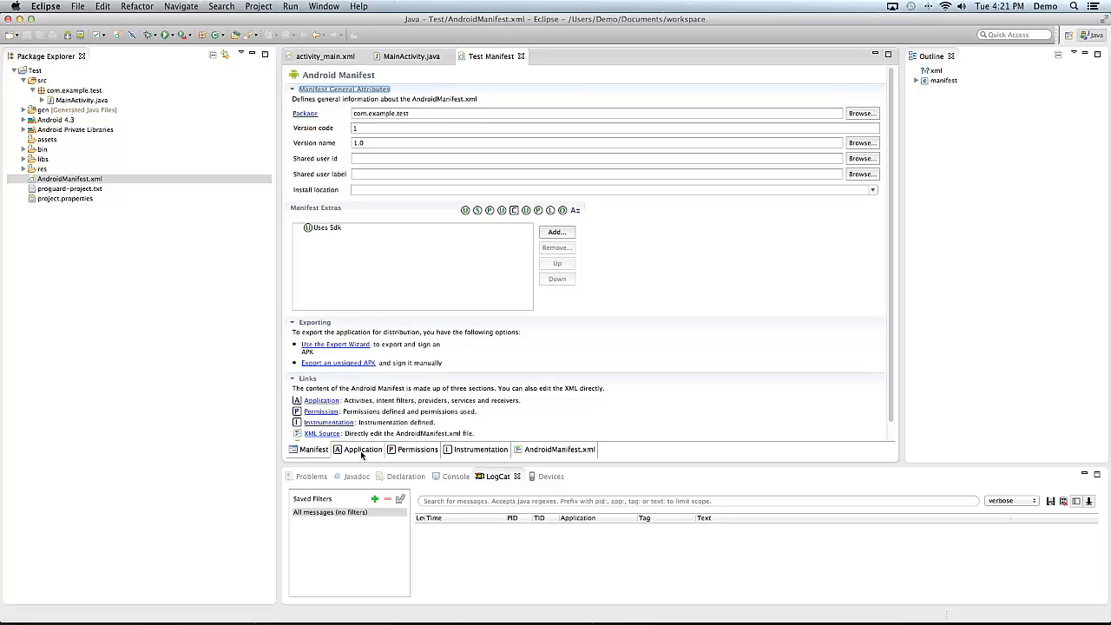
{"action": "left_click", "coordinate": [397, 56]}
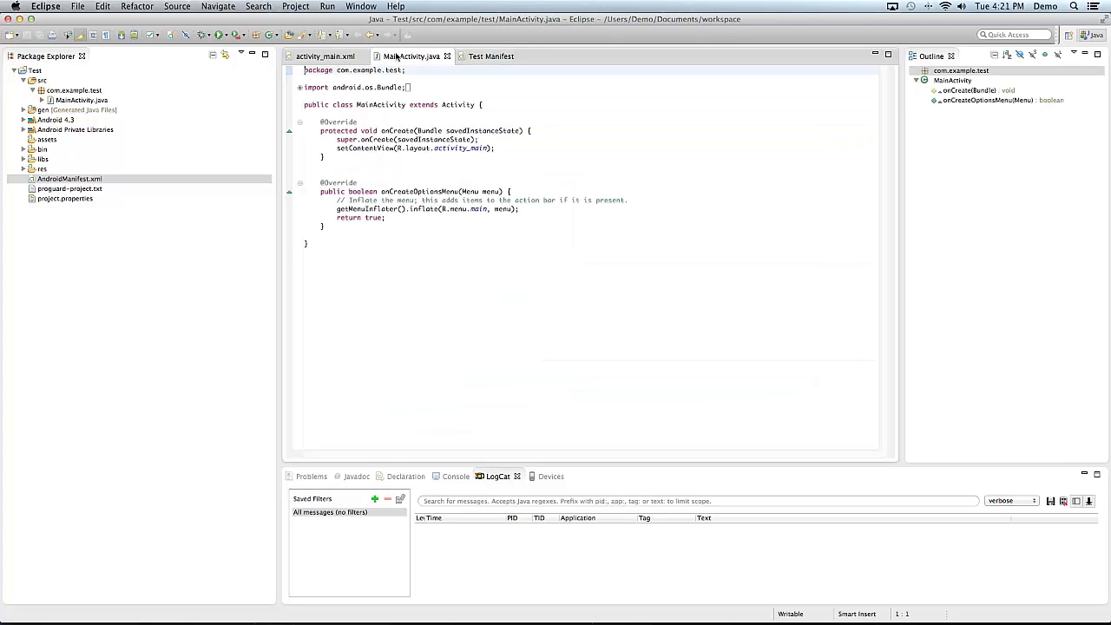
{"action": "left_click", "coordinate": [455, 105]}
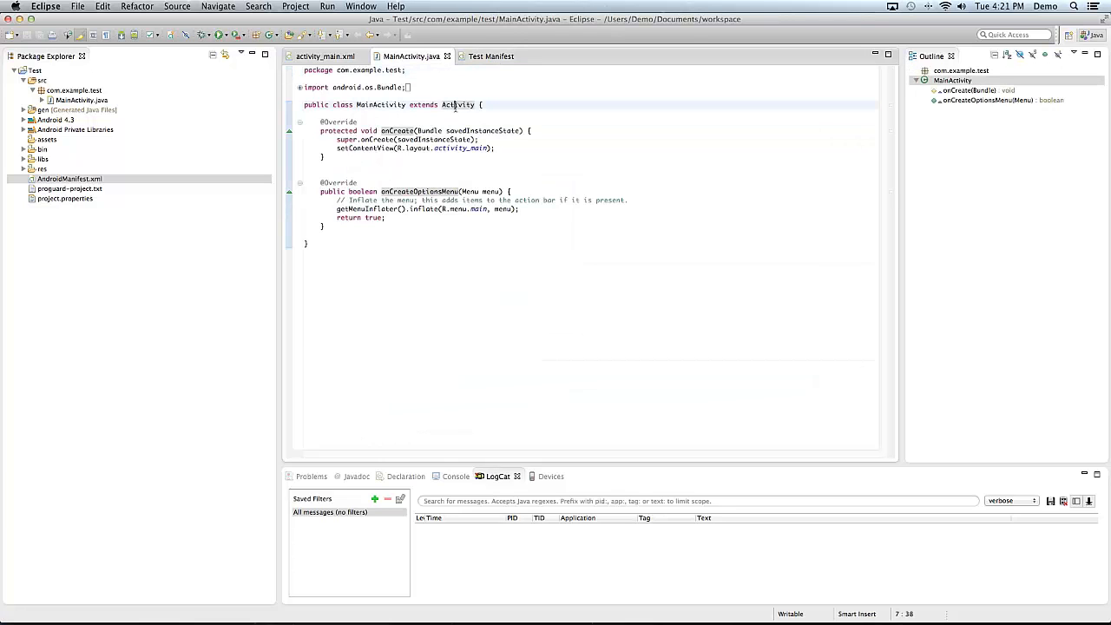
{"action": "mouse_move", "coordinate": [455, 105]}
{"action": "key", "text": "super+Tab"}
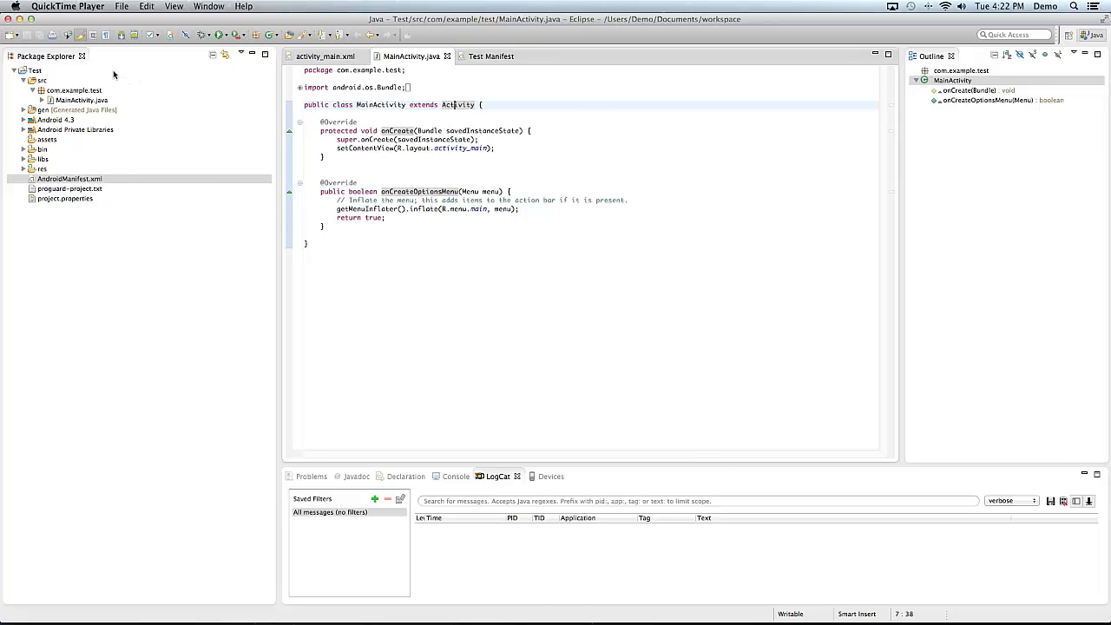